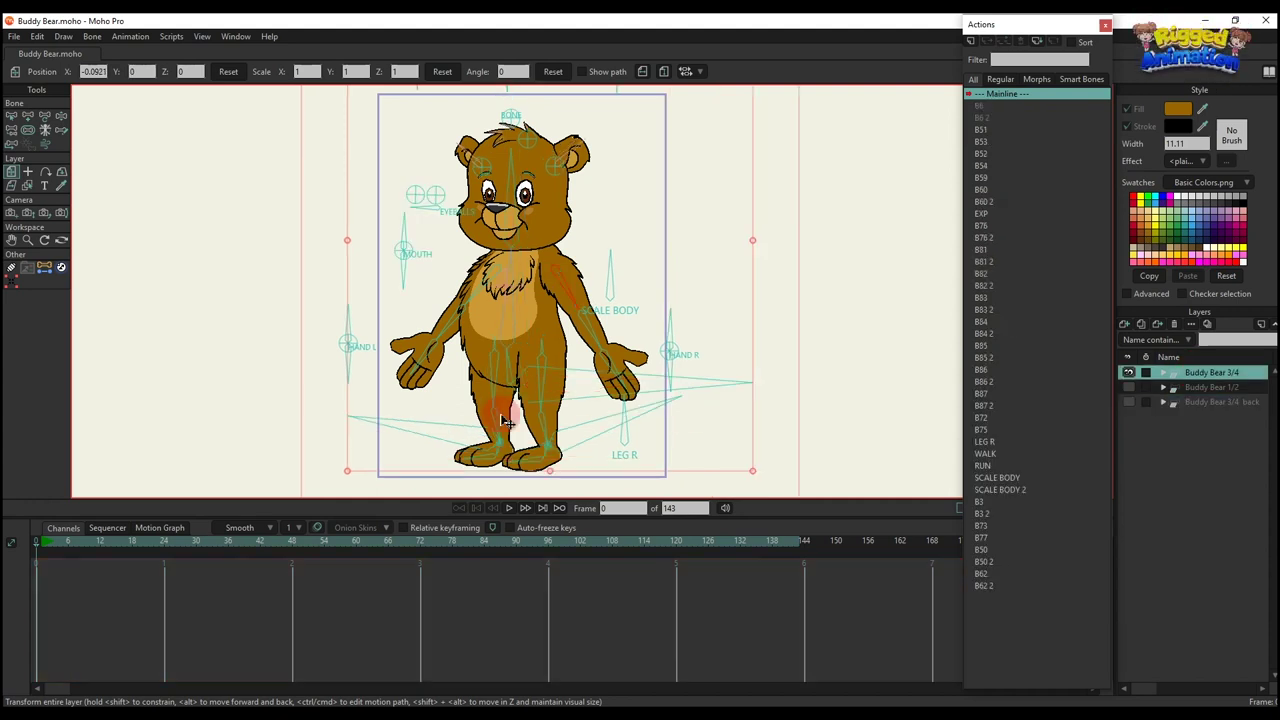
Step: Go to frame 7 and rotate the upper BLINK L control bone with Transform Bone, resetting its angle
click(73, 545)
scroll(443, 294, up, 3)
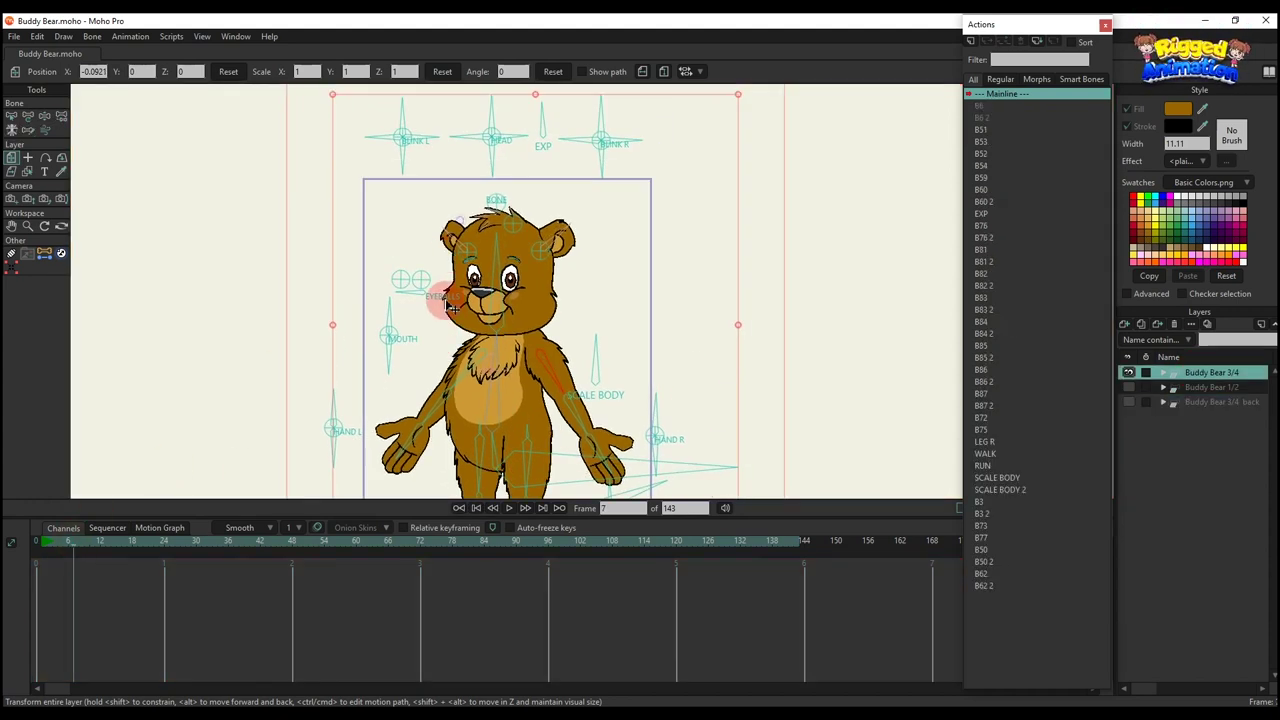
drag(472, 243, 469, 303)
key(t)
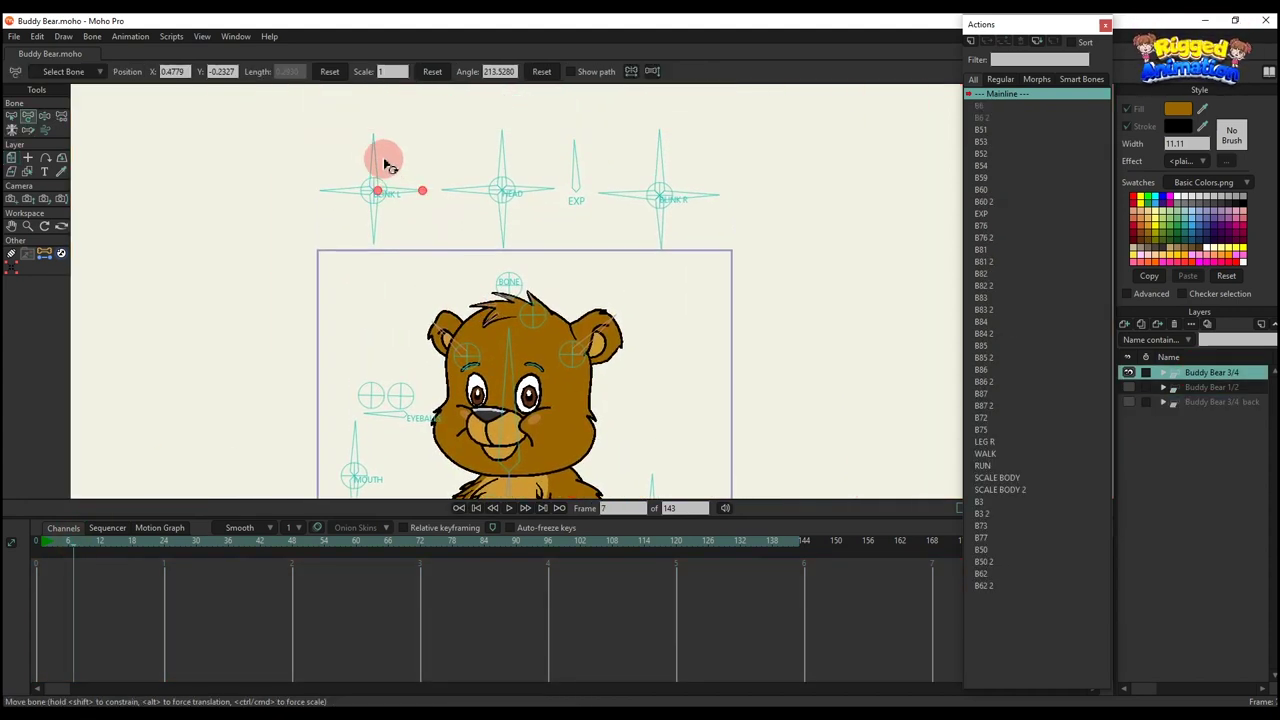
drag(375, 154, 455, 241)
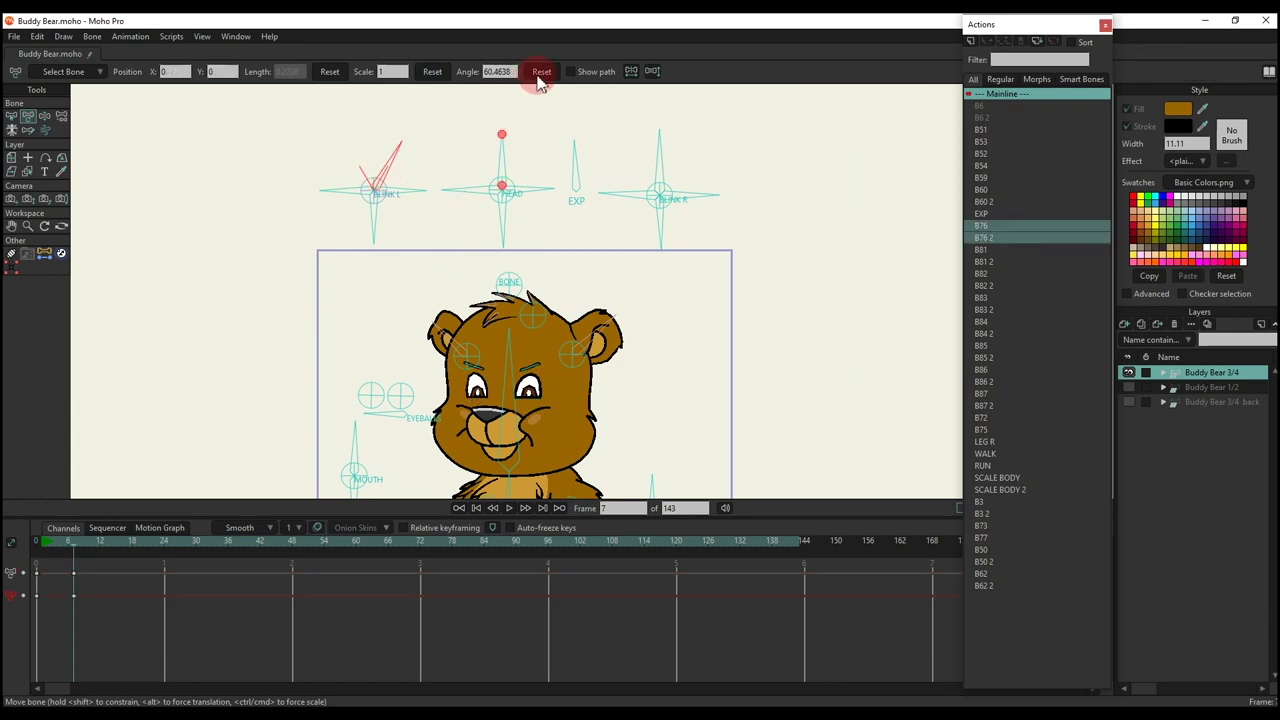
click(540, 76)
Step: Rotate the remaining BLINK L control bones one by one, resetting each bone's angle after the test
drag(346, 203, 357, 266)
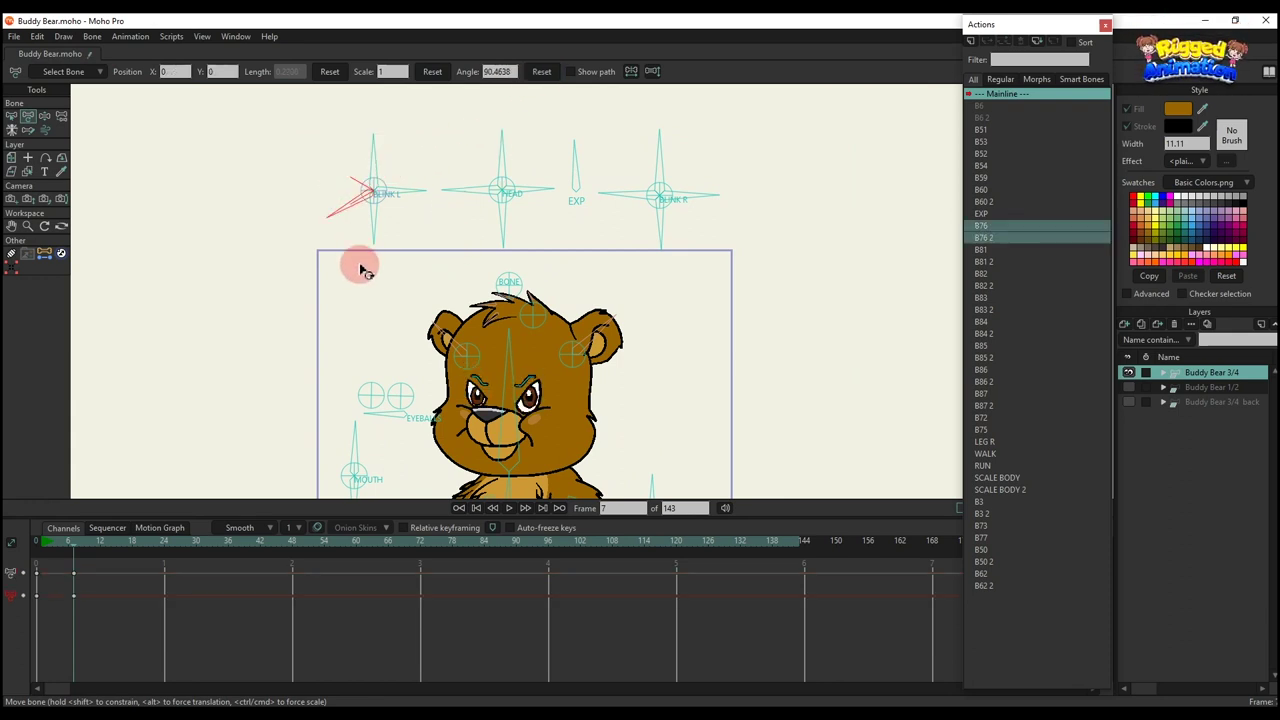
click(538, 71)
drag(391, 191, 457, 206)
click(538, 71)
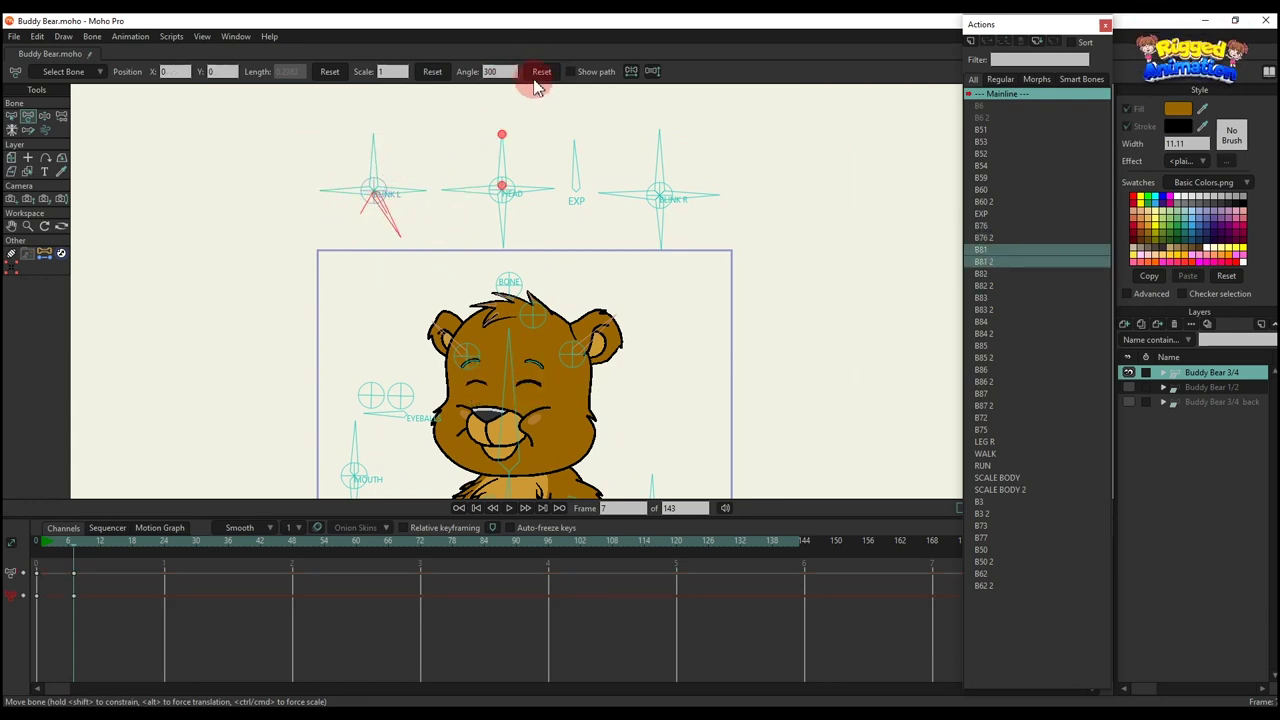
drag(397, 176, 399, 263)
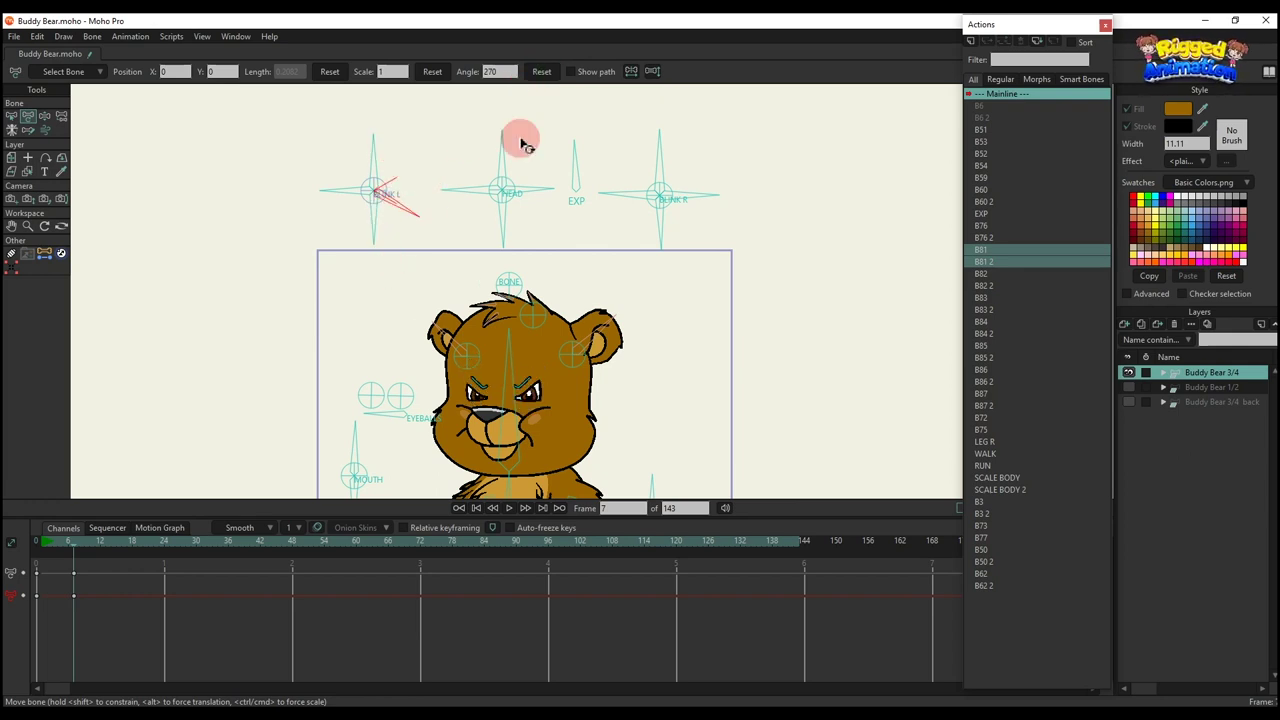
click(547, 73)
Step: Rotate the BLINK R control bones in different directions to test the bear's other eyelid
drag(650, 160, 631, 266)
drag(640, 205, 690, 245)
drag(672, 150, 686, 215)
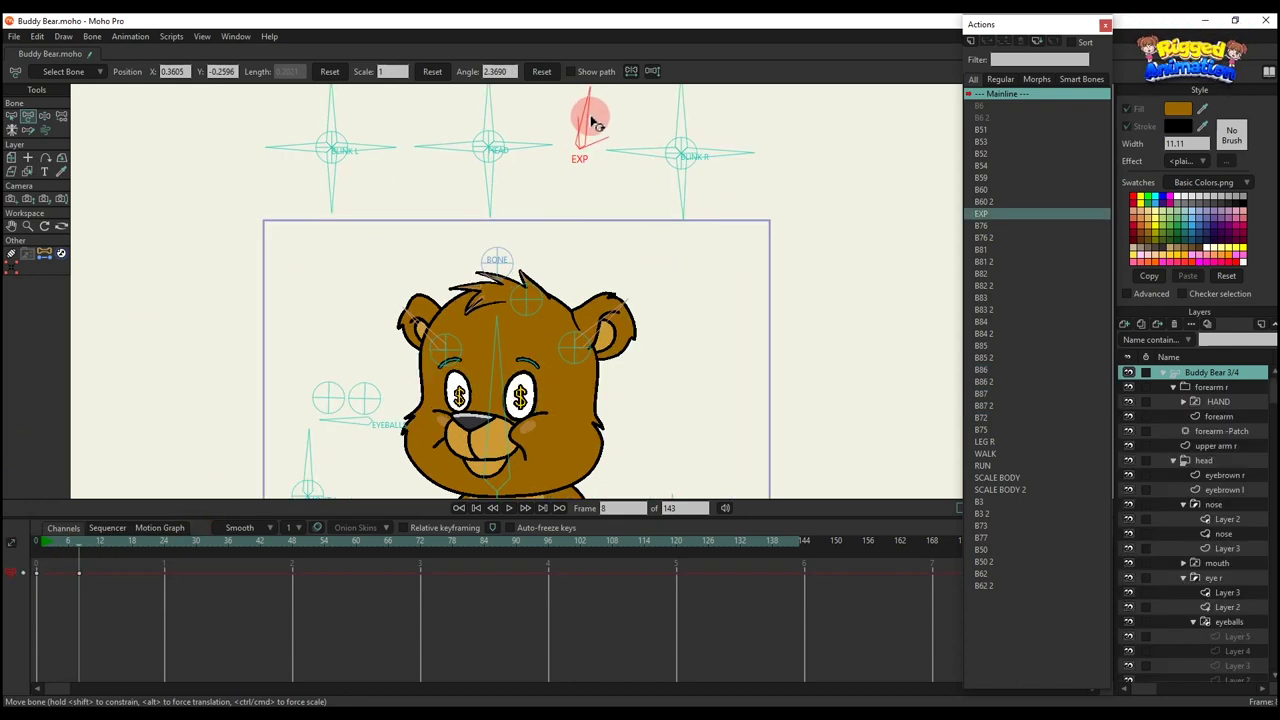
Step: Rotate the EXP bone with playback running to swap the eye graphics, clear all the keyframes, and return to frame 0
drag(590, 117, 591, 118)
key(space)
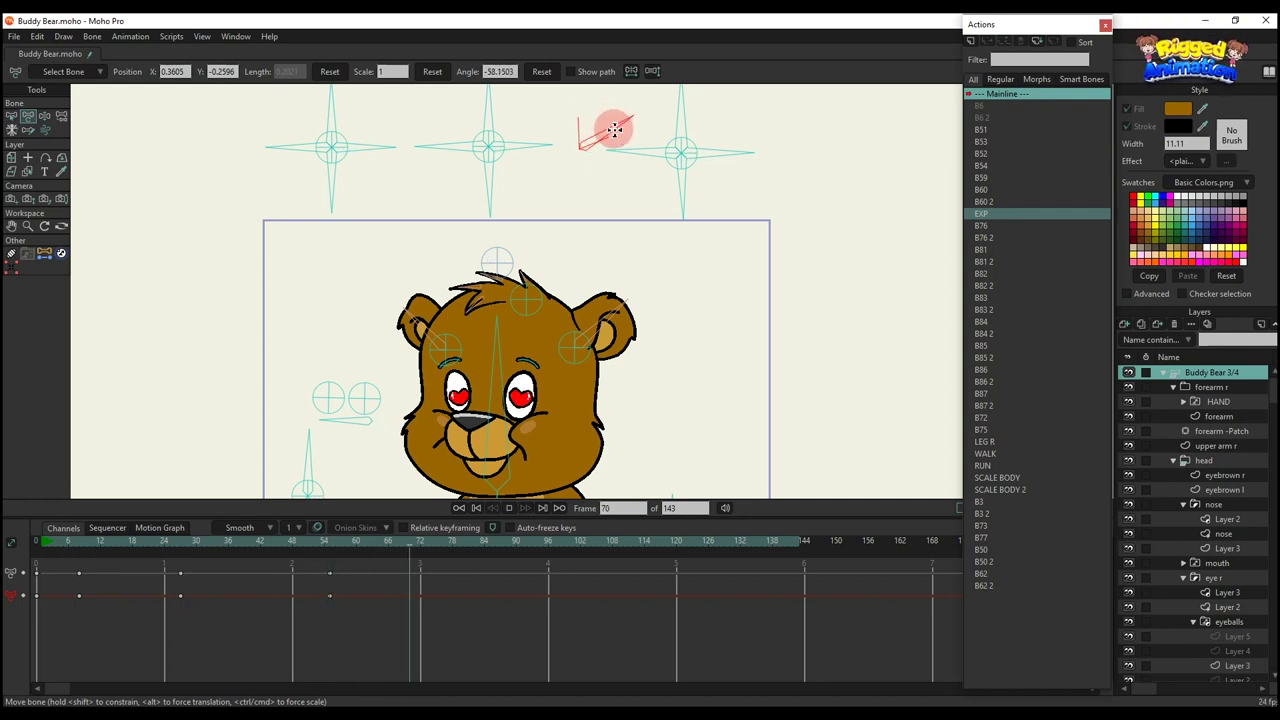
key(space)
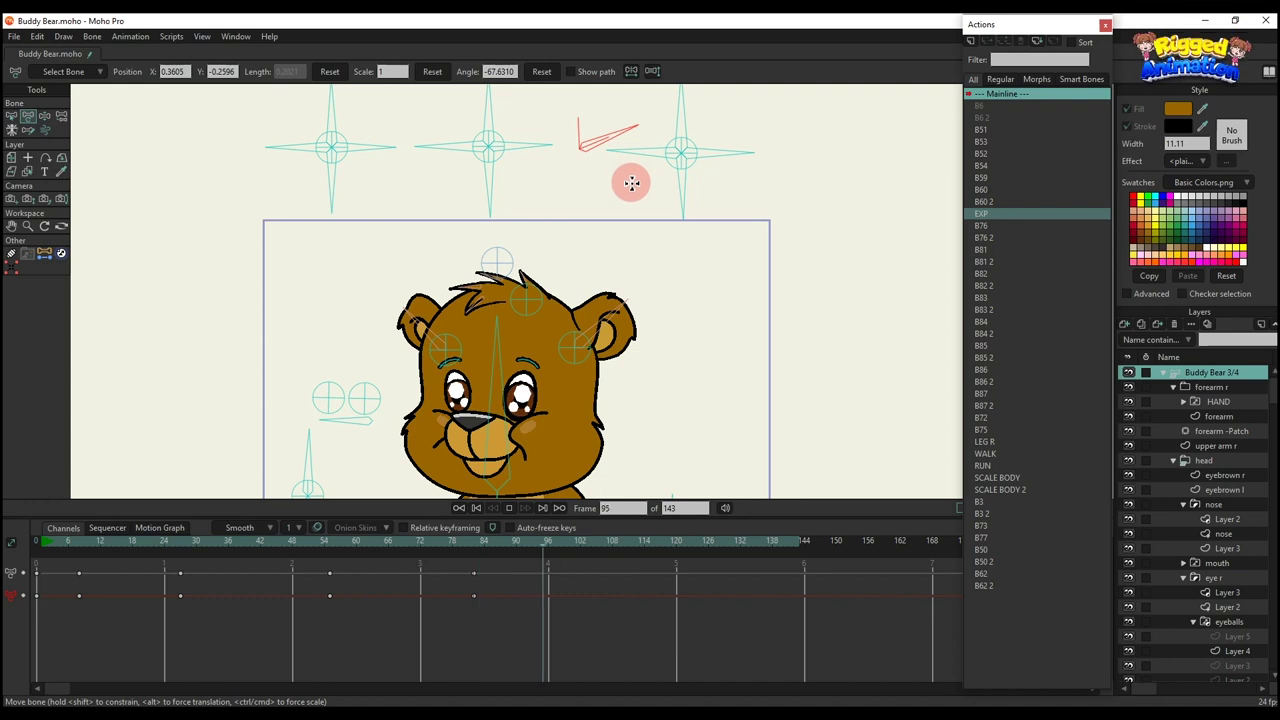
key(space)
drag(576, 633, 6, 461)
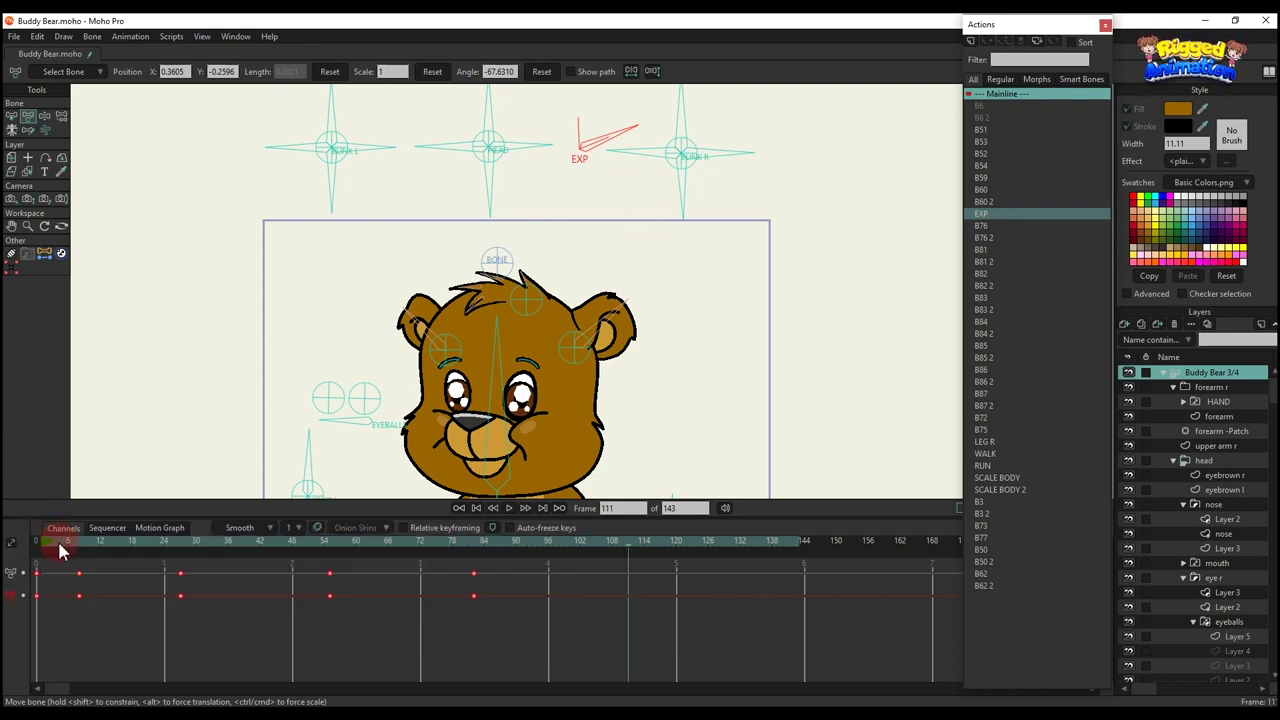
key(Delete)
drag(46, 545, 36, 543)
scroll(552, 280, down, 2)
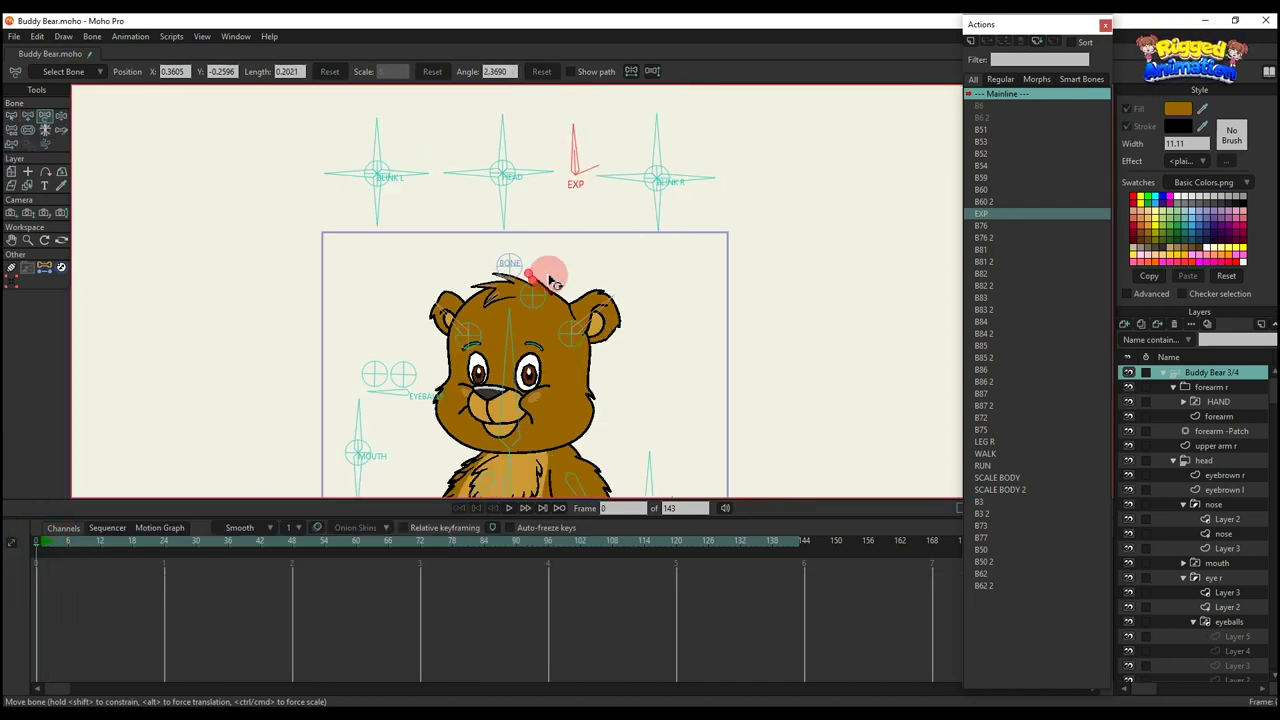
Step: Rotate the HEAD control bones at frame 3 to test the bear's head turn
click(52, 547)
click(289, 317)
drag(509, 129, 428, 180)
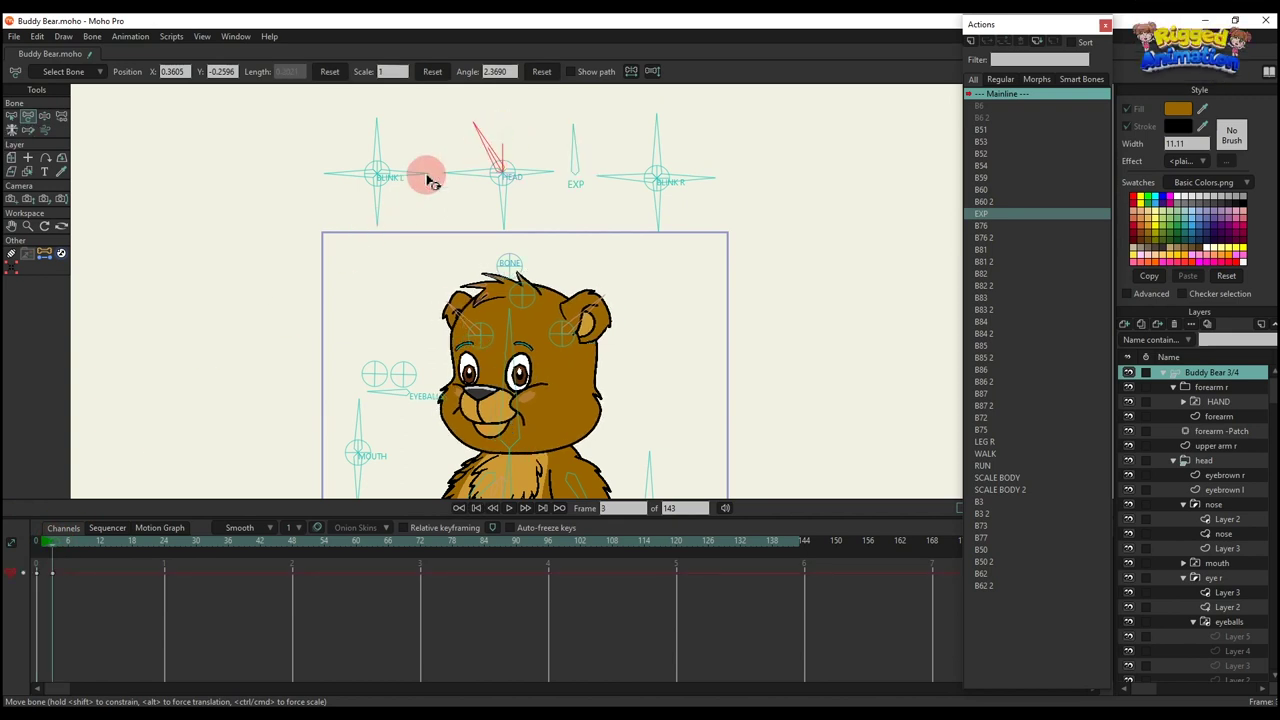
drag(496, 147, 504, 192)
scroll(529, 234, down, 2)
scroll(512, 198, down, 2)
click(113, 461)
scroll(440, 252, up, 2)
Step: Move the EYEBALLS bone and the separate eye controls at frame 3, and delete the resulting keyframes
click(438, 252)
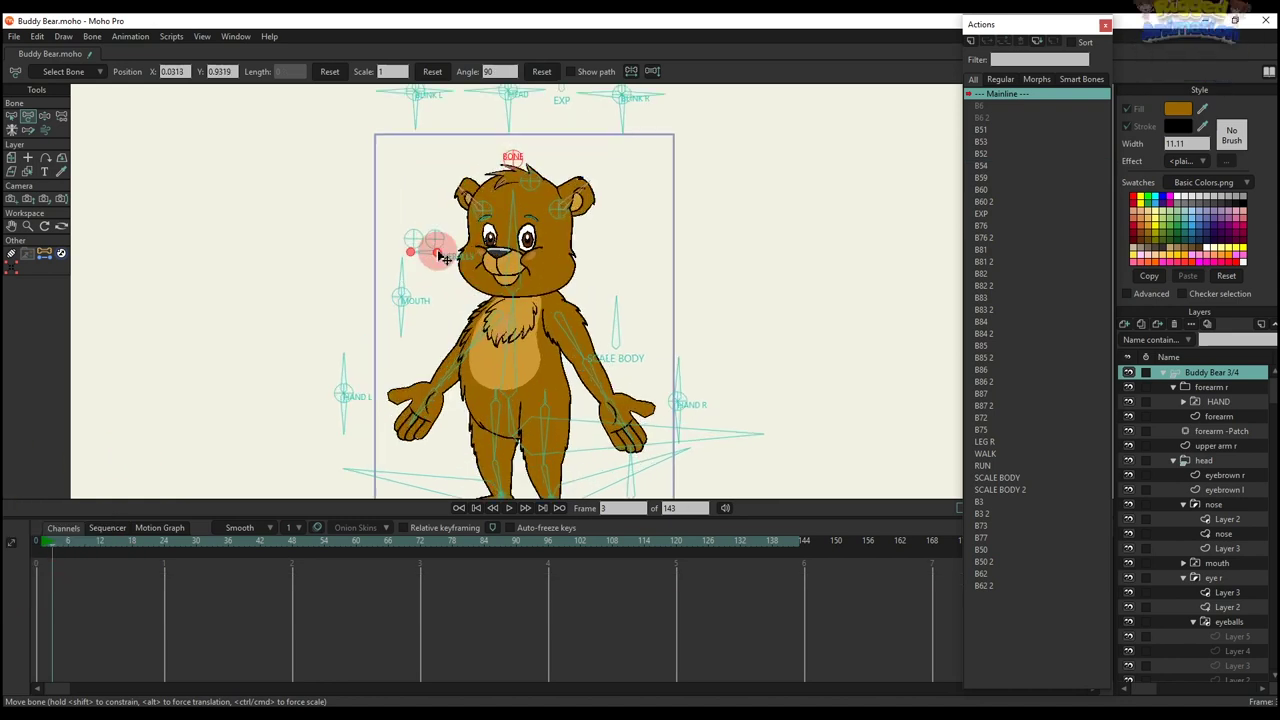
scroll(440, 252, up, 3)
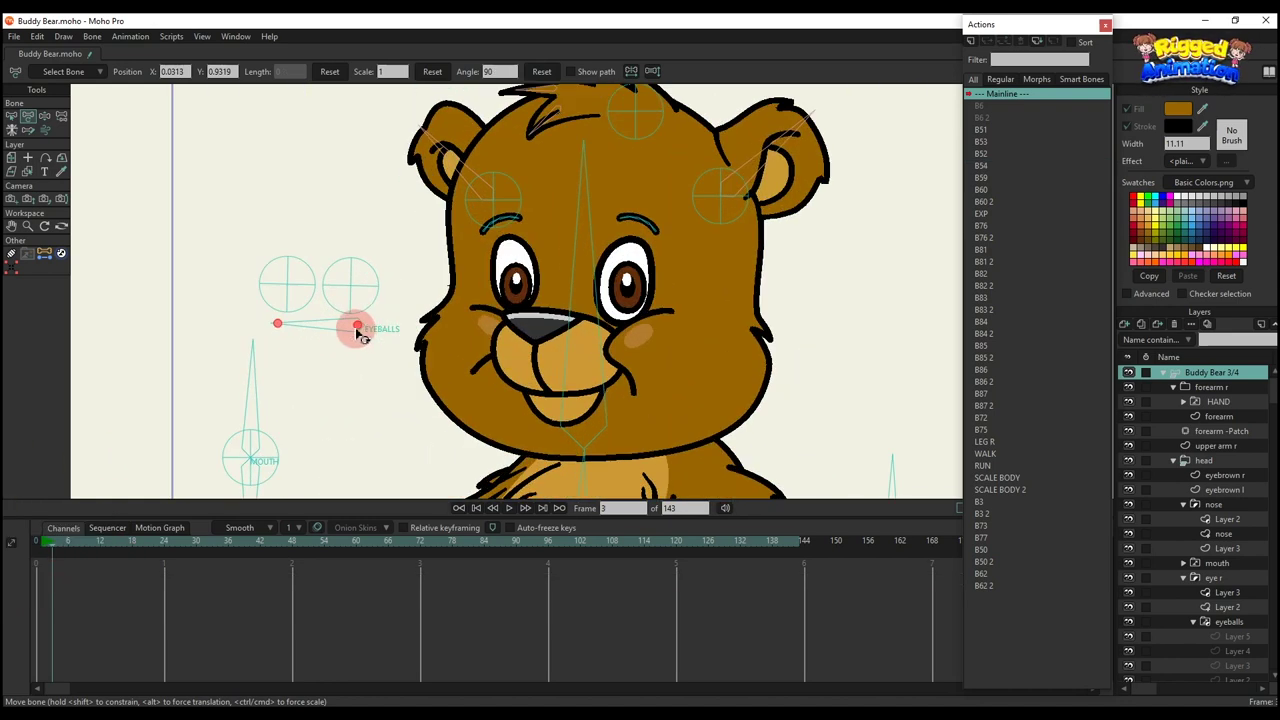
drag(358, 332, 307, 293)
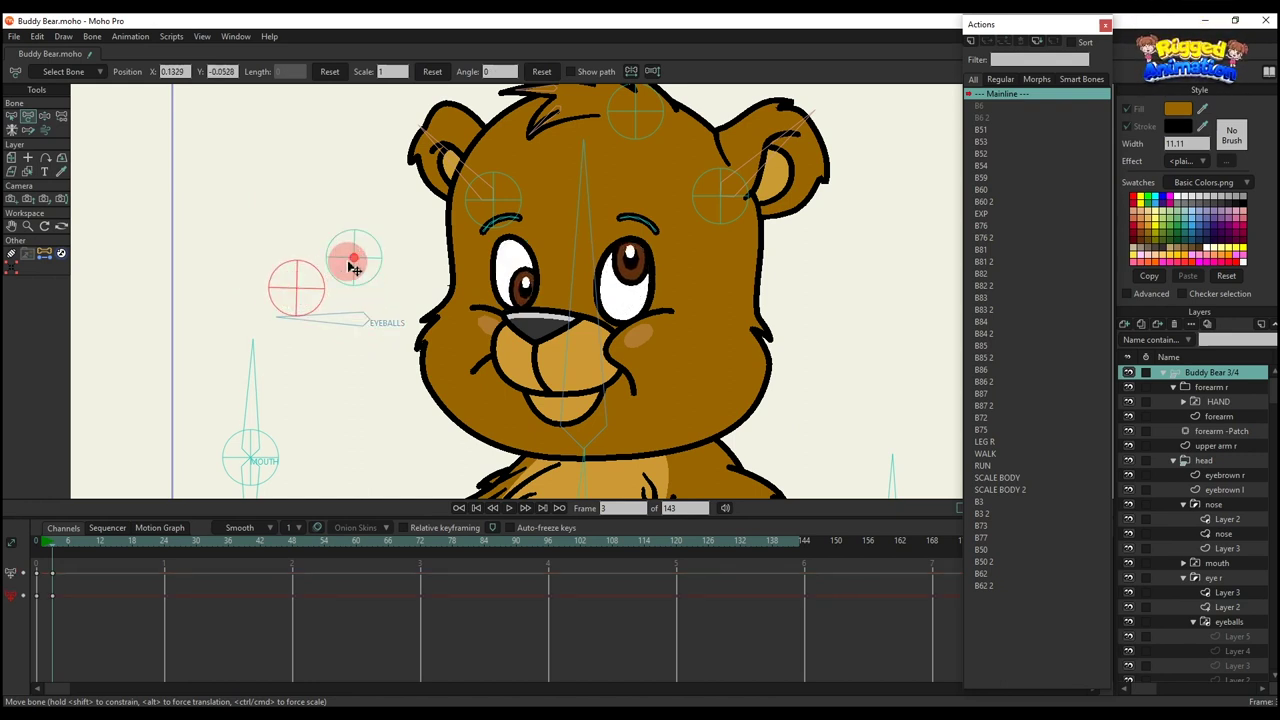
drag(352, 254, 347, 262)
drag(110, 617, 7, 550)
key(Delete)
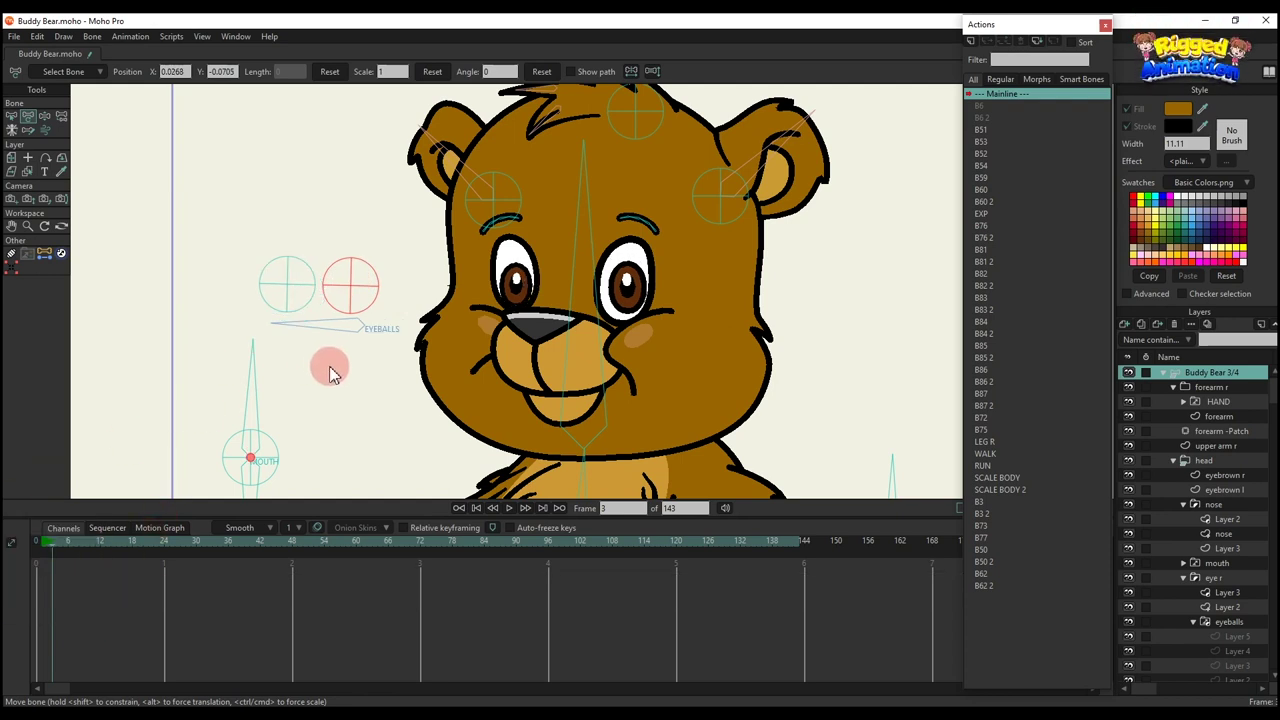
Step: Rotate the MOUTH control bones at frame 3 to test different mouth shapes, and delete the resulting keyframes
scroll(305, 308, down, 3)
drag(283, 308, 256, 318)
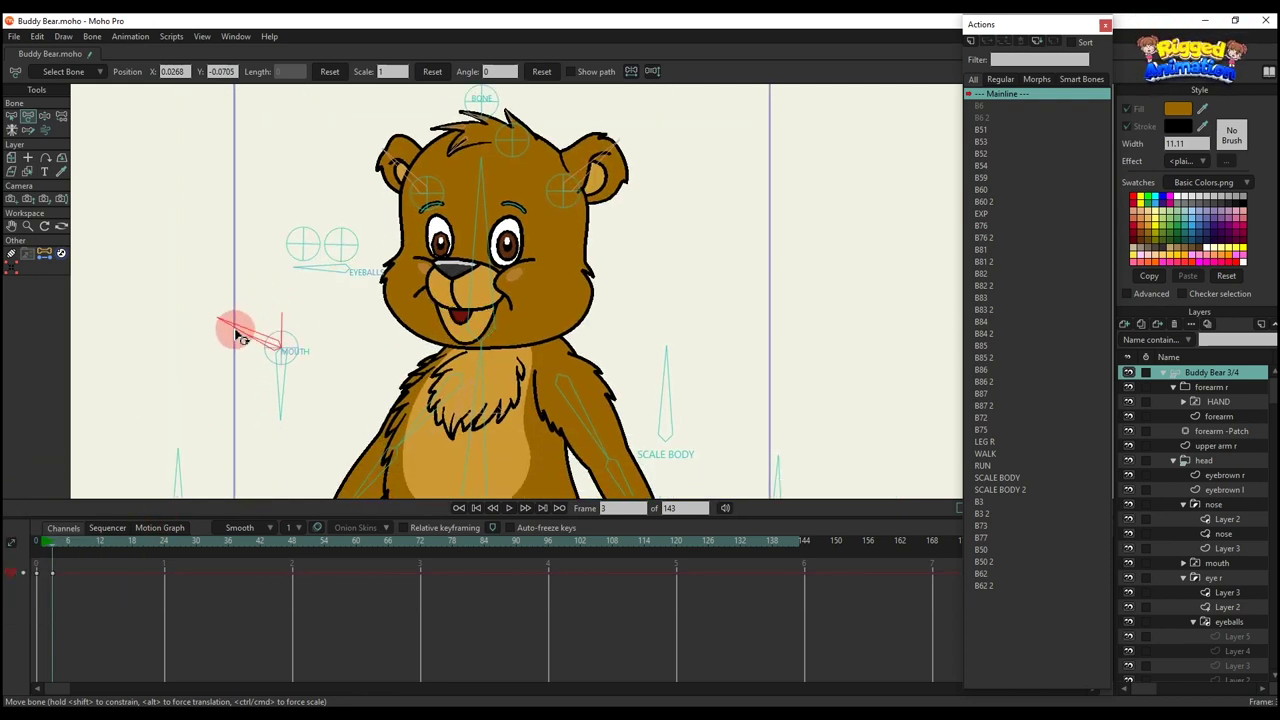
click(286, 395)
drag(245, 385, 260, 375)
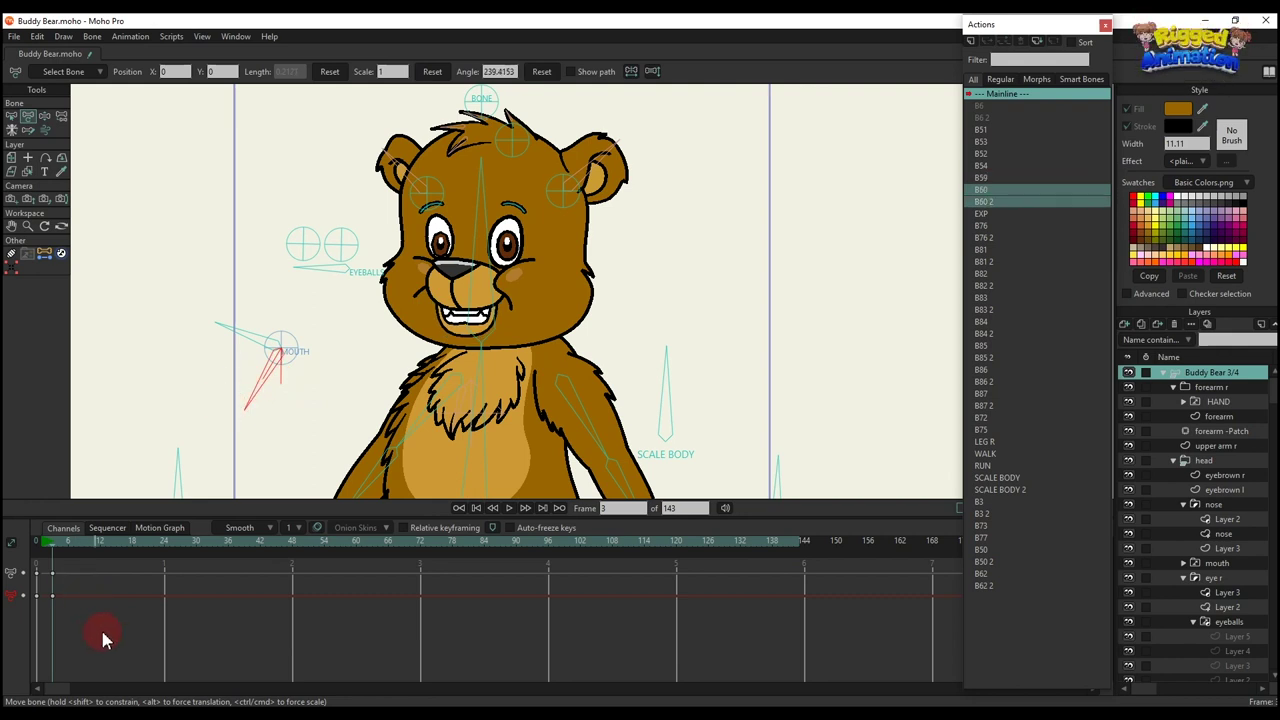
drag(104, 639, 24, 540)
key(Delete)
Step: Rotate the SCALE BODY control and the torso bone at frame 3, and clear their keyframes
scroll(360, 371, down, 3)
drag(360, 371, 368, 313)
scroll(476, 323, up, 1)
scroll(589, 322, down, 1)
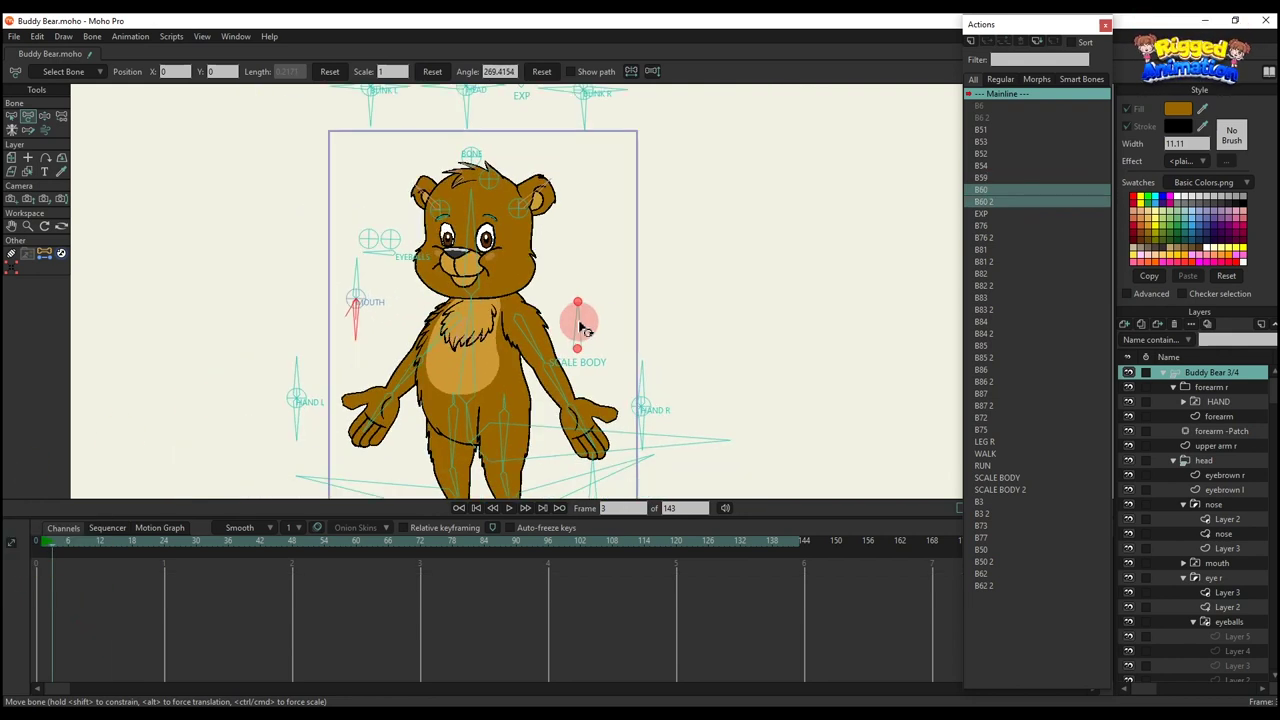
drag(578, 320, 600, 338)
drag(486, 343, 558, 314)
drag(160, 588, 22, 534)
key(Delete)
Step: Tilt the bear's whole body with the hip bone at frame 3, and remove the pose's keyframes
scroll(518, 371, up, 2)
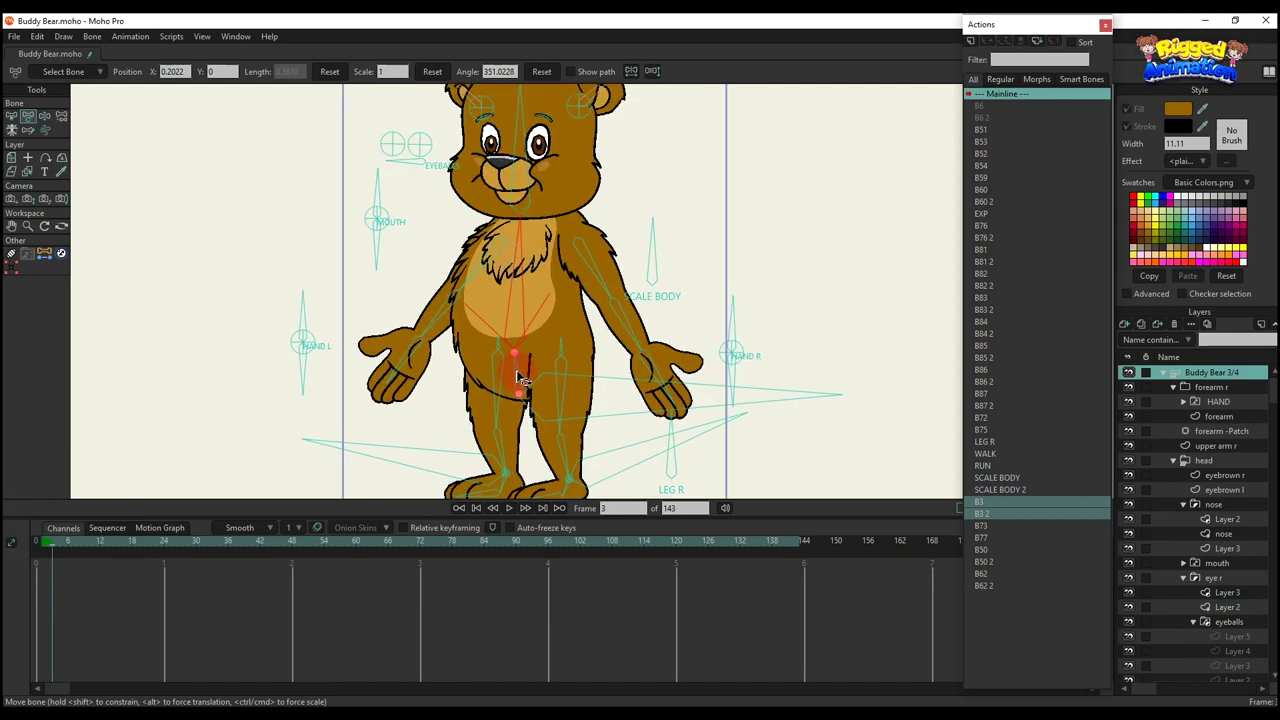
drag(518, 371, 516, 329)
scroll(519, 343, down, 2)
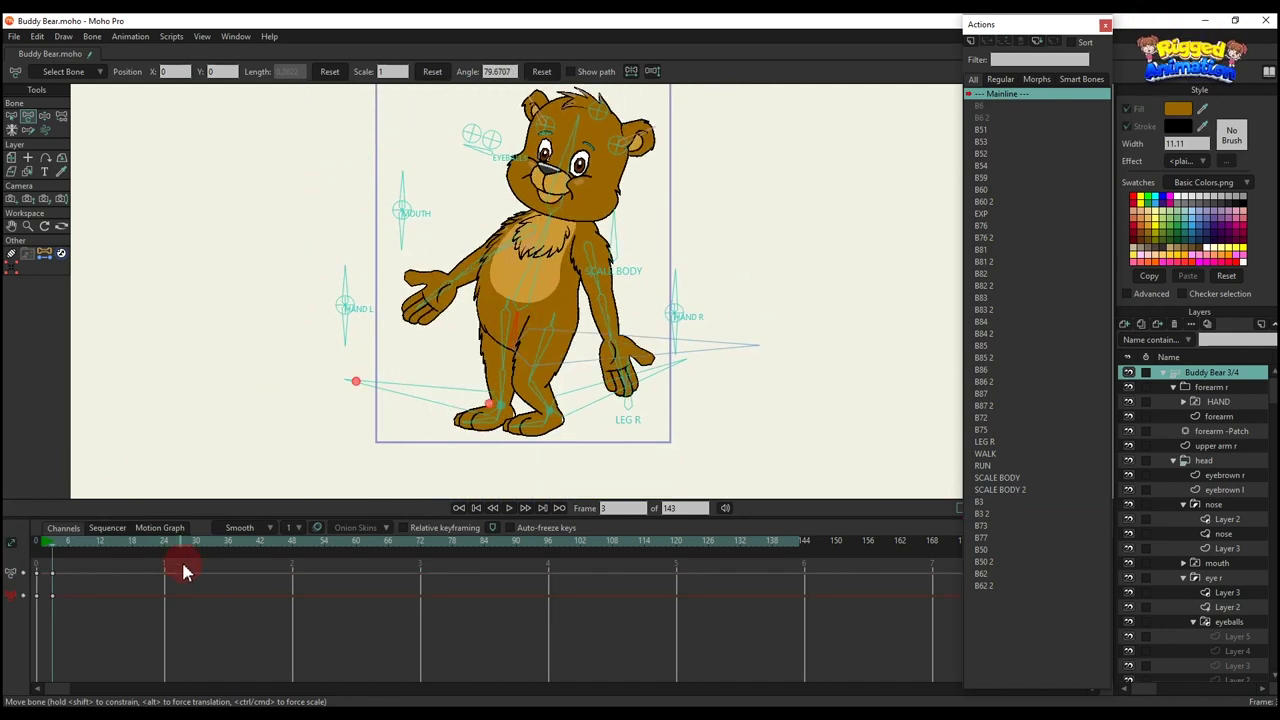
drag(175, 595, 13, 516)
key(Delete)
Step: Test the leg target bones and the hip control at frame 3, and delete the keyframes
drag(522, 400, 640, 405)
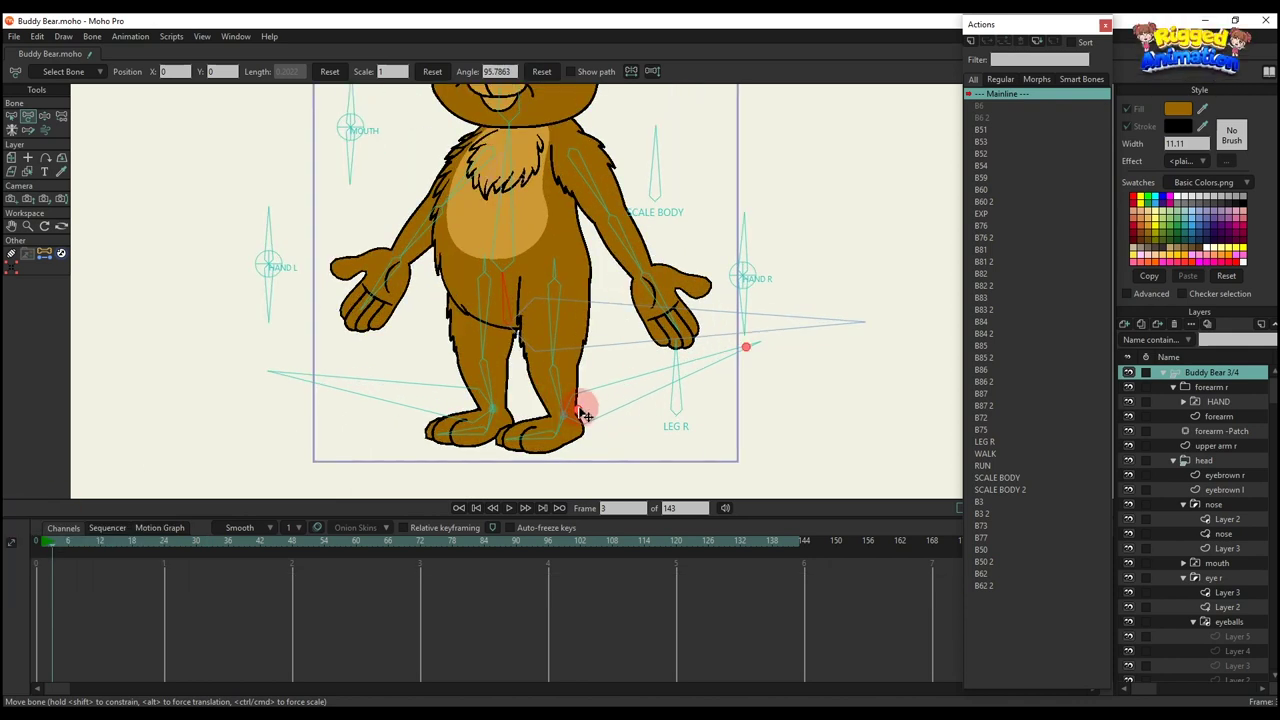
drag(587, 370, 473, 373)
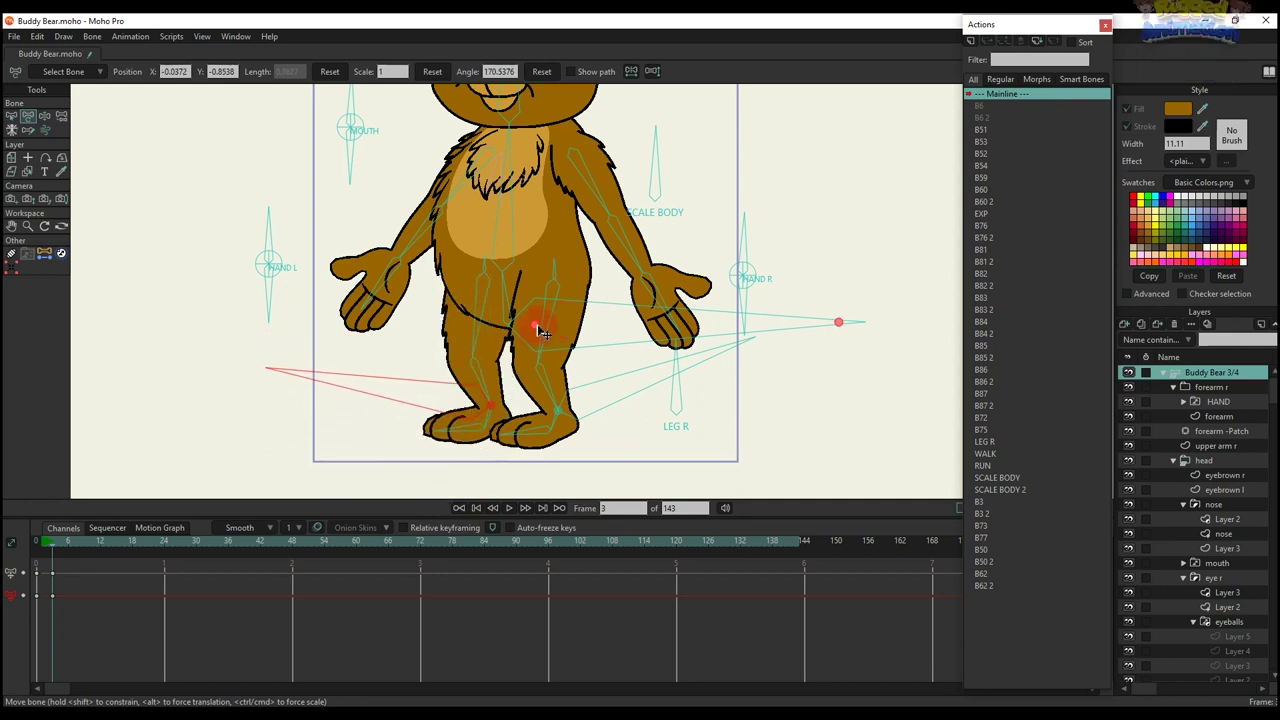
mouse_move(537, 330)
mouse_down()
mouse_move(534, 363)
mouse_move(520, 257)
mouse_move(537, 335)
mouse_up()
drag(138, 618, 30, 505)
key(Delete)
Step: Rotate the LEG R control, lower the hips to bend both knees, and delete the keyframes at frame 3
scroll(676, 403, down, 2)
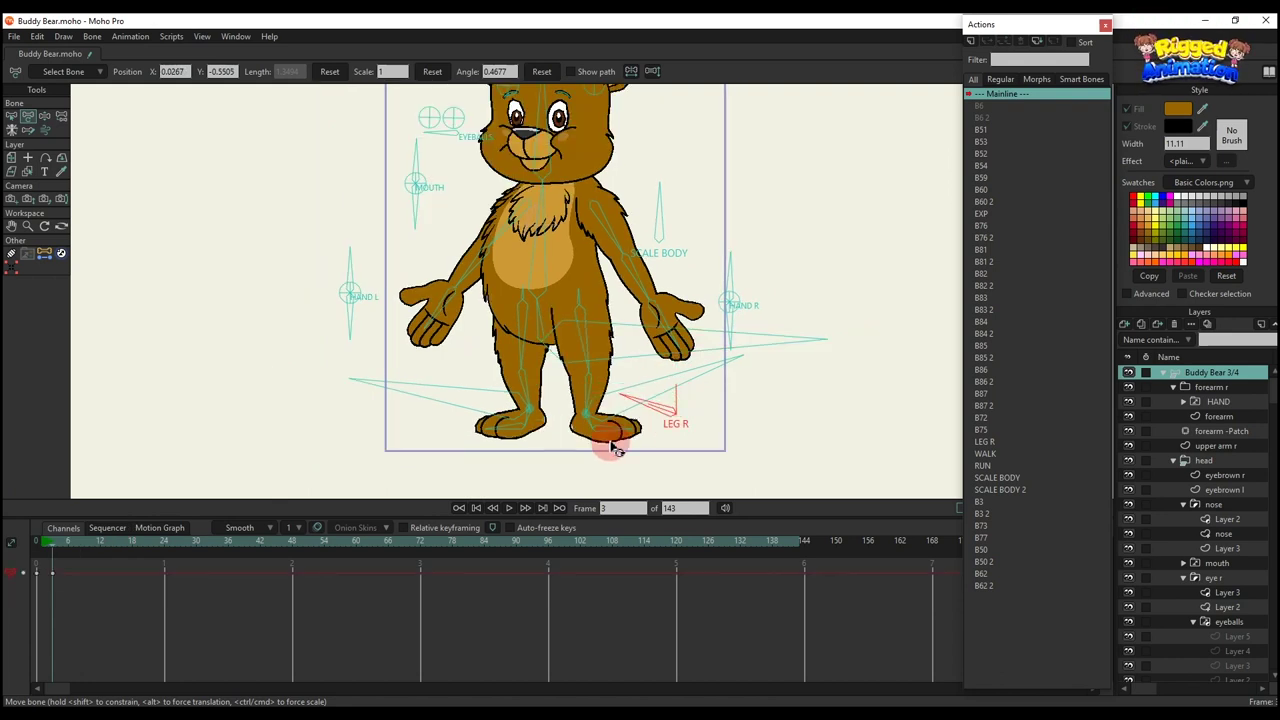
click(567, 345)
mouse_move(560, 370)
mouse_down()
mouse_move(563, 323)
mouse_move(561, 401)
mouse_move(557, 345)
mouse_move(557, 384)
mouse_up()
scroll(566, 340, down, 2)
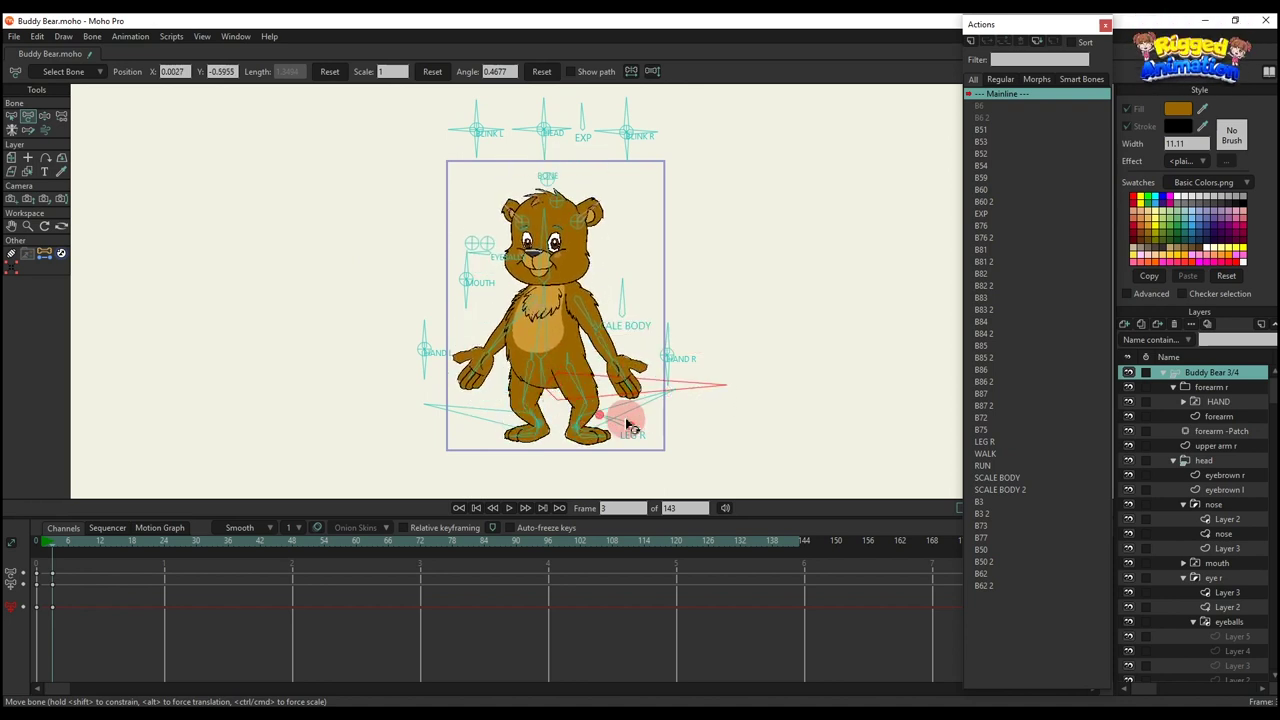
drag(624, 422, 691, 403)
drag(200, 613, 22, 463)
key(Delete)
Step: Rotate the HAND L and HAND R control bones at frame 3 to switch the hand poses
scroll(596, 380, up, 6)
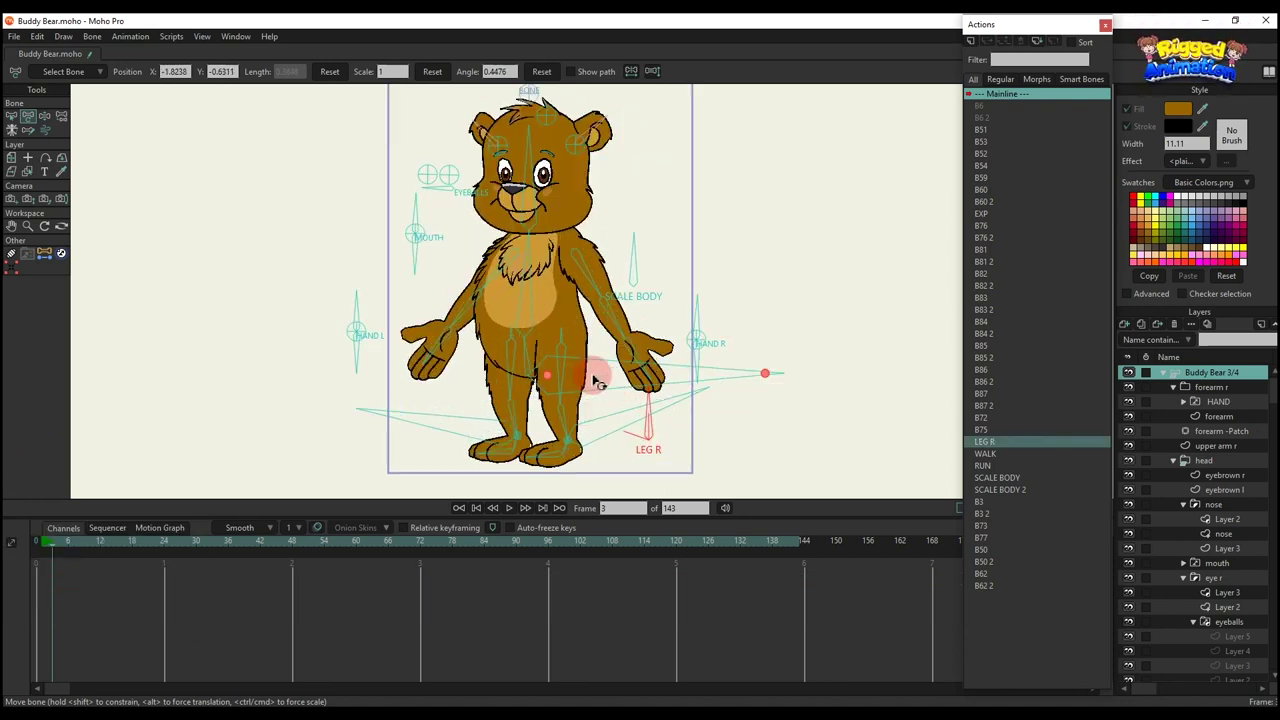
drag(631, 302, 625, 288)
drag(248, 288, 180, 324)
drag(716, 295, 722, 357)
scroll(613, 328, up, 1)
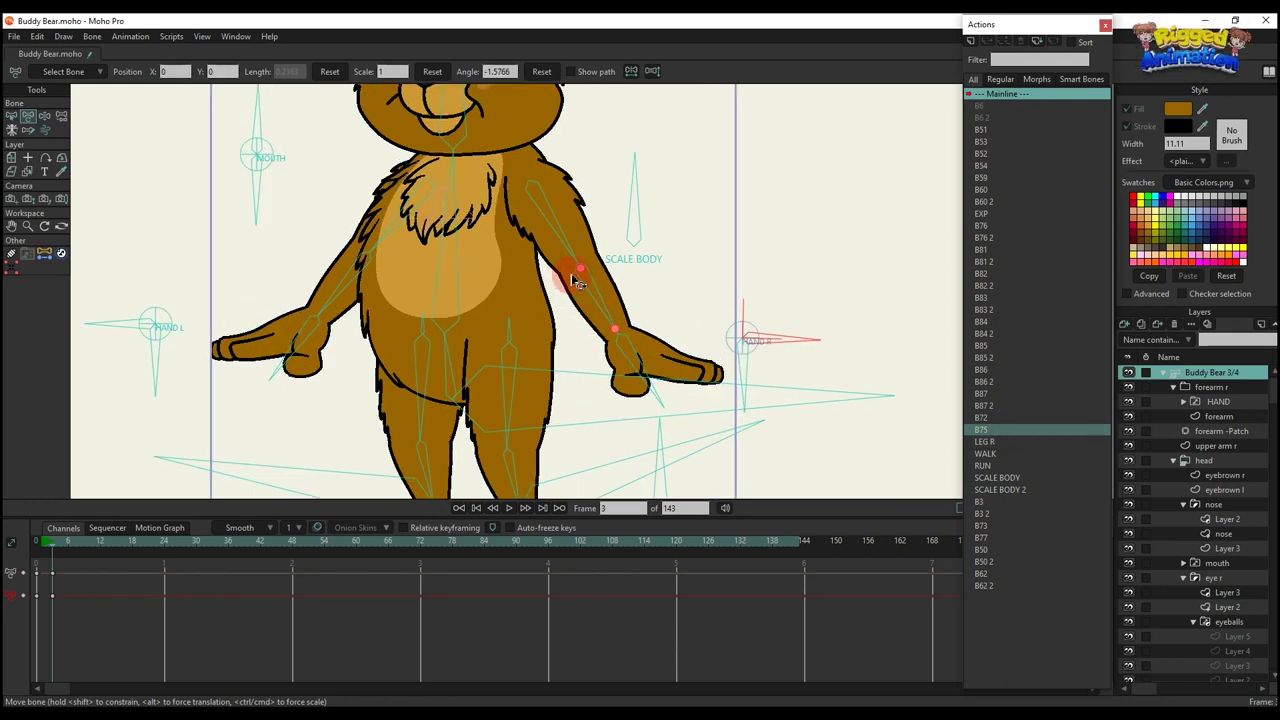
Step: Rotate the forearm bone on the HAND R side to test bending the elbow across the body
drag(598, 298, 724, 368)
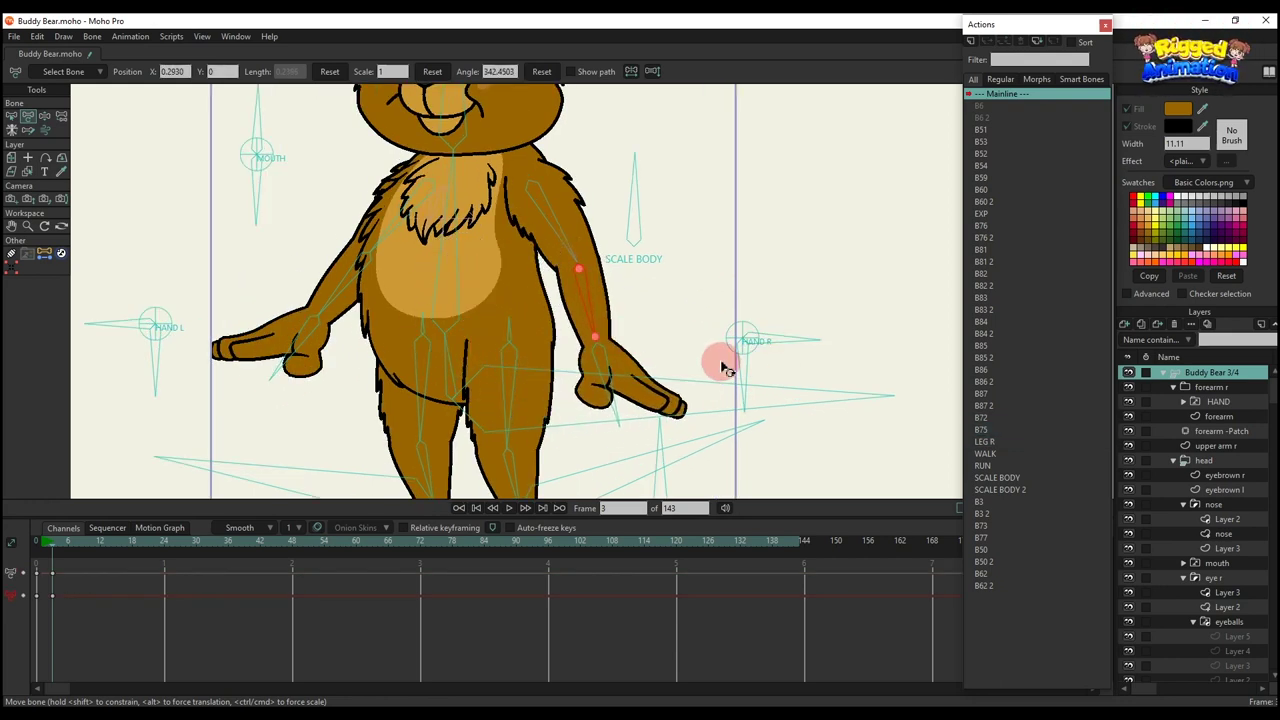
drag(593, 312, 503, 294)
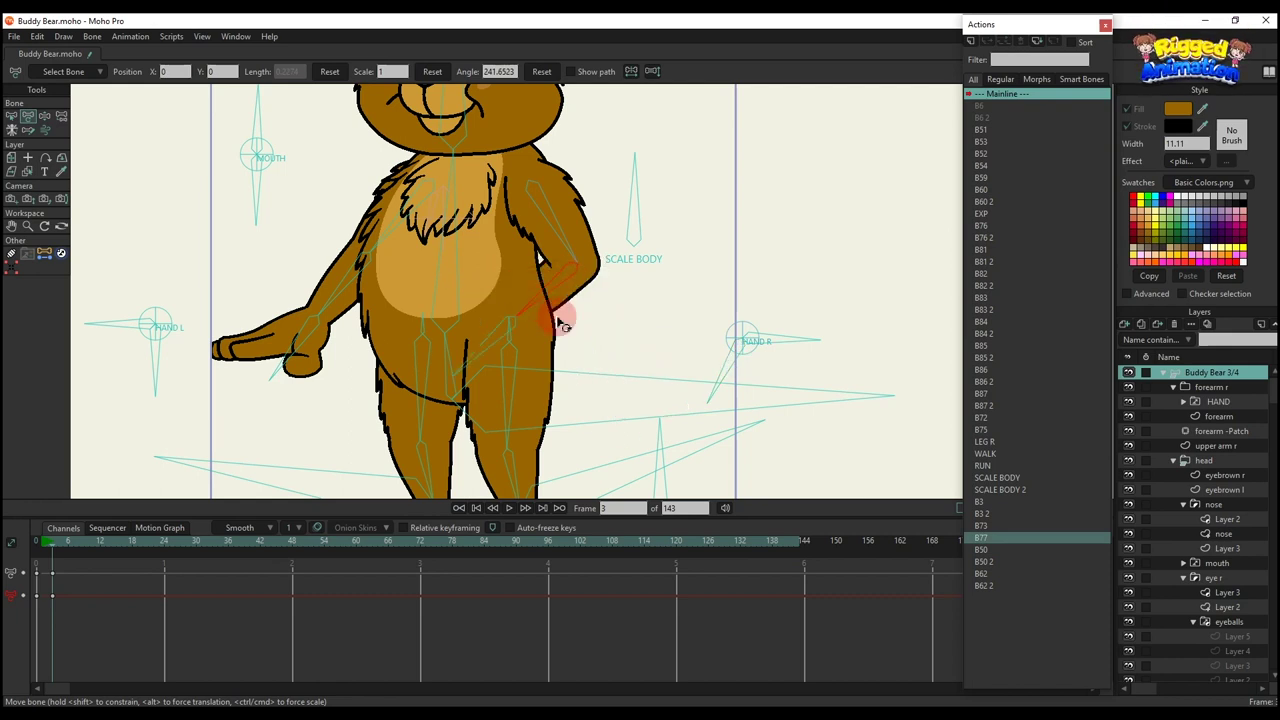
drag(563, 325, 611, 329)
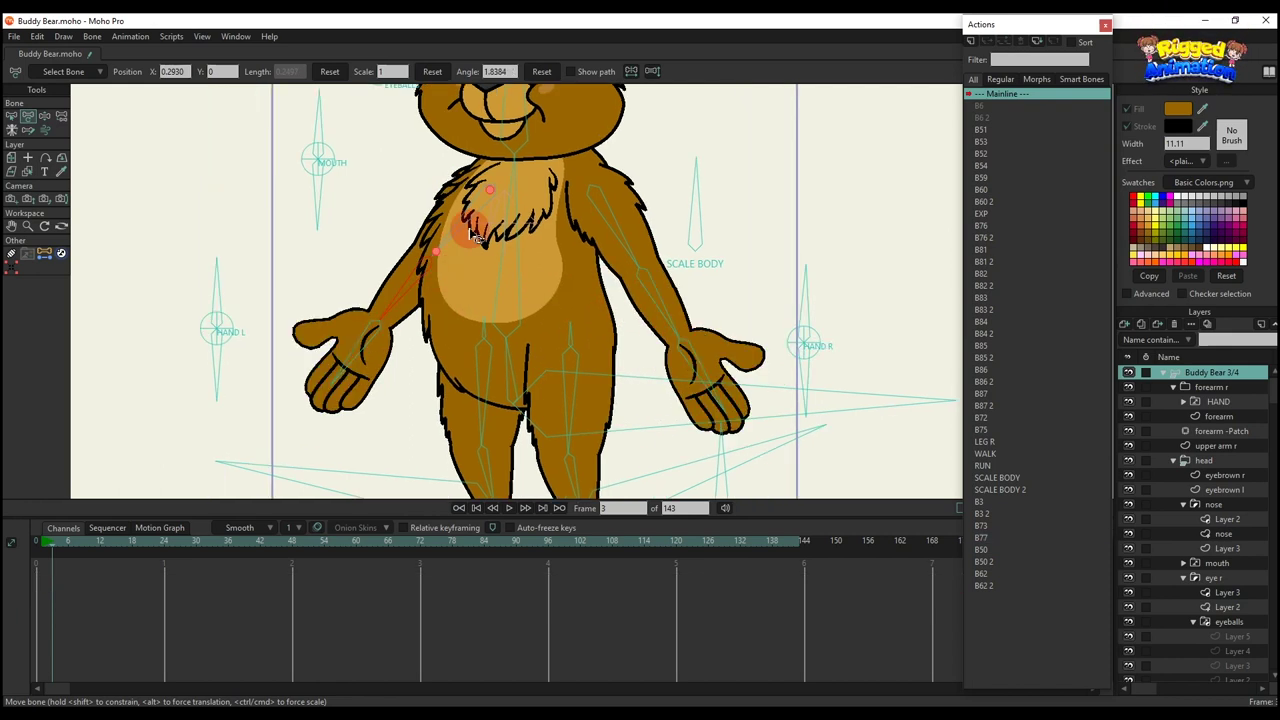
Step: Rotate the upper arm and forearm bones on the HAND L side, and delete the resulting keyframes
drag(471, 216, 213, 362)
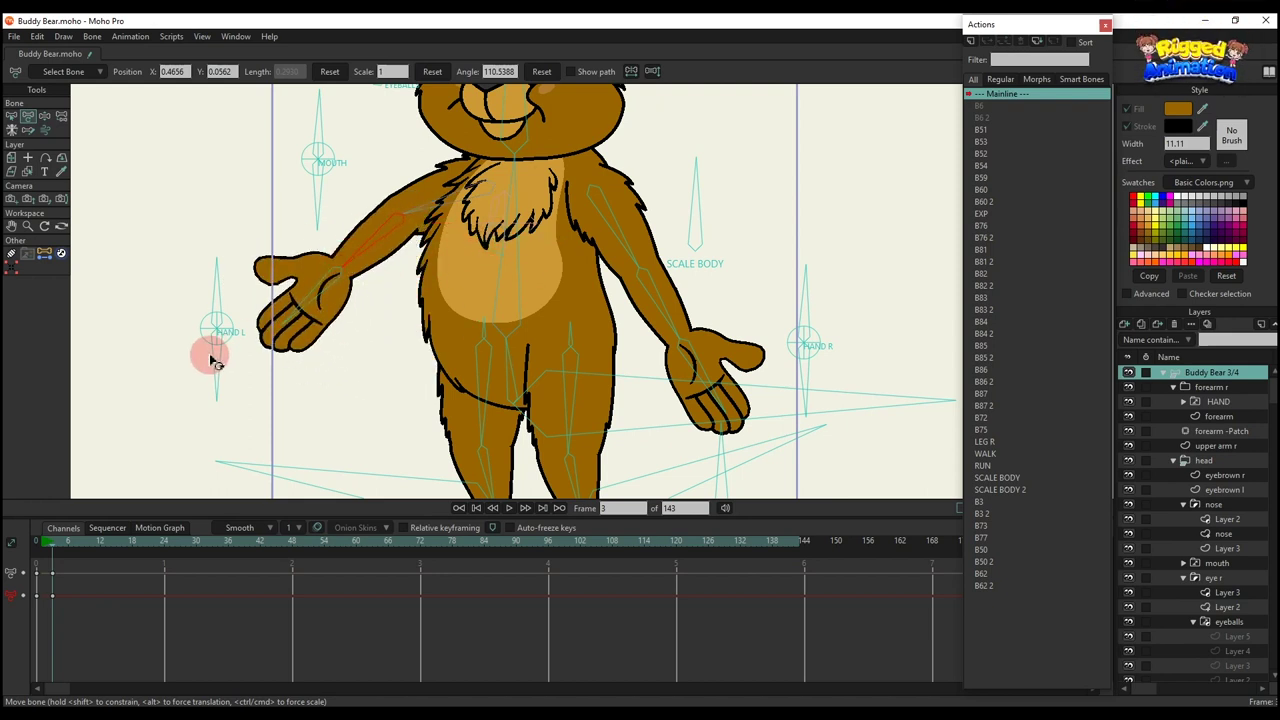
drag(378, 238, 397, 314)
drag(140, 614, 5, 492)
key(Delete)
Step: Insert the WALK action into the mainline timeline at frame 3 and play the animation
scroll(417, 300, down, 5)
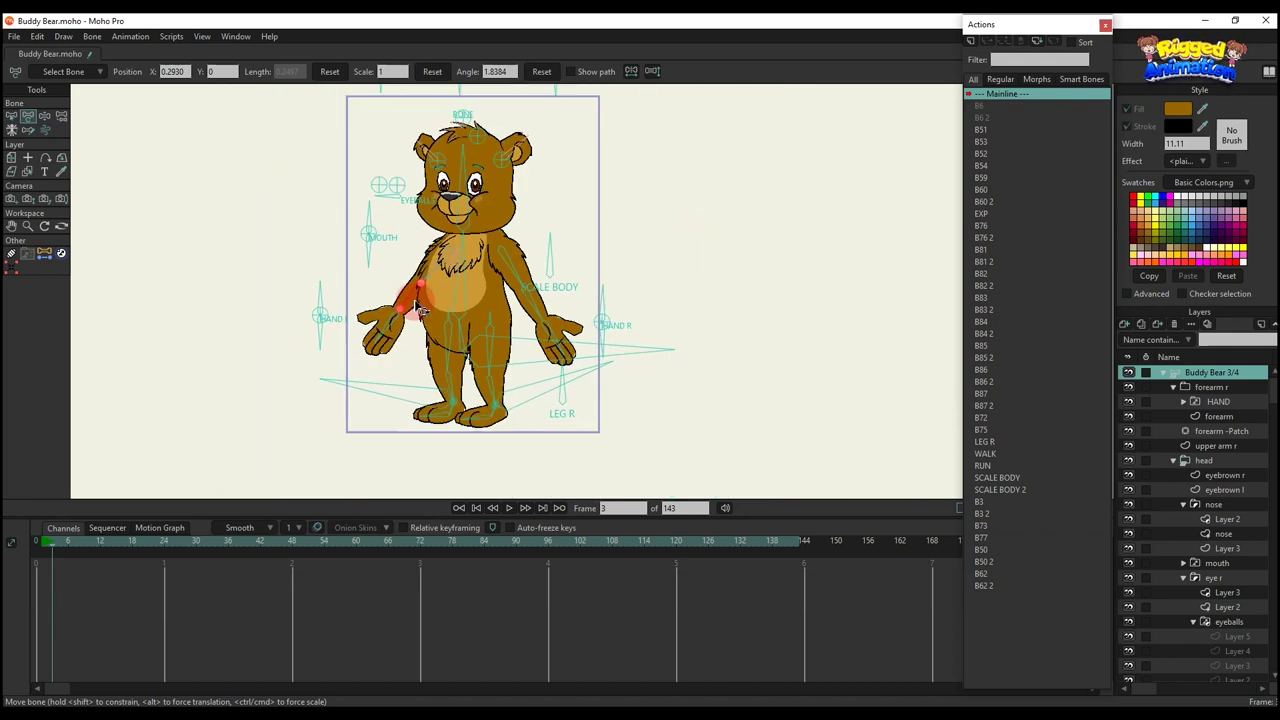
scroll(422, 257, up, 1)
drag(429, 254, 436, 293)
scroll(456, 380, up, 2)
drag(481, 373, 456, 405)
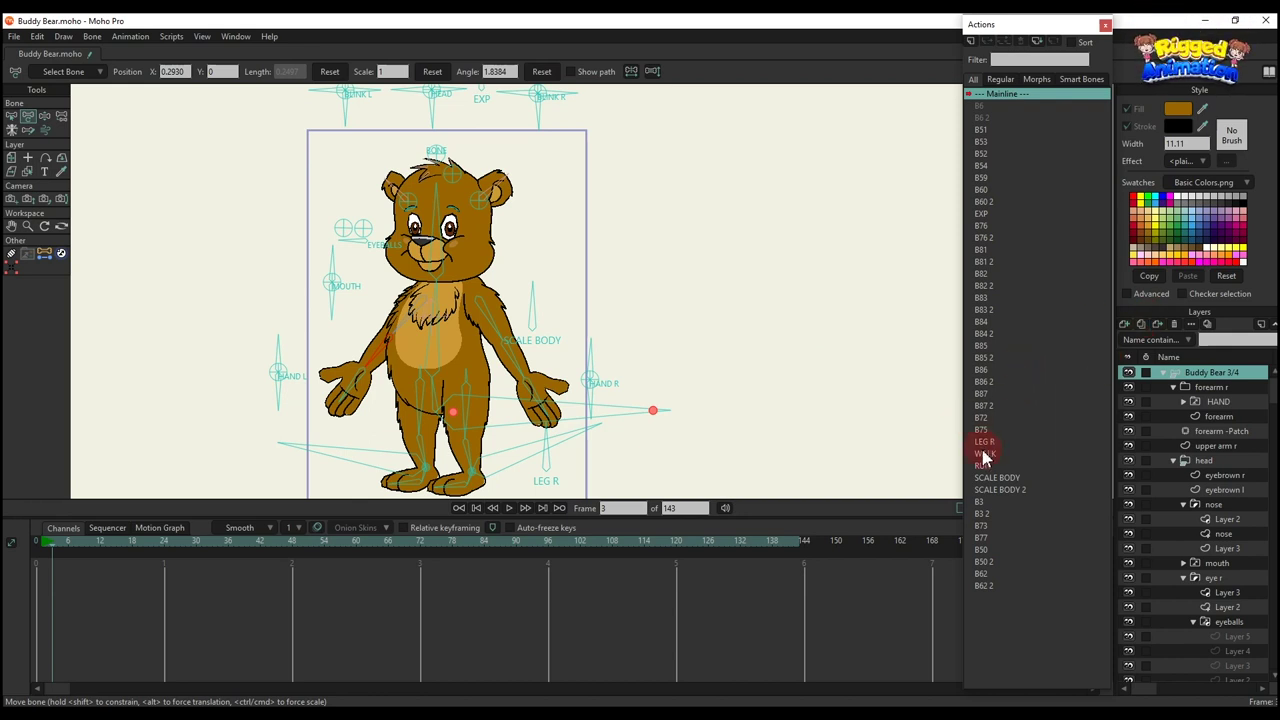
drag(985, 455, 948, 200)
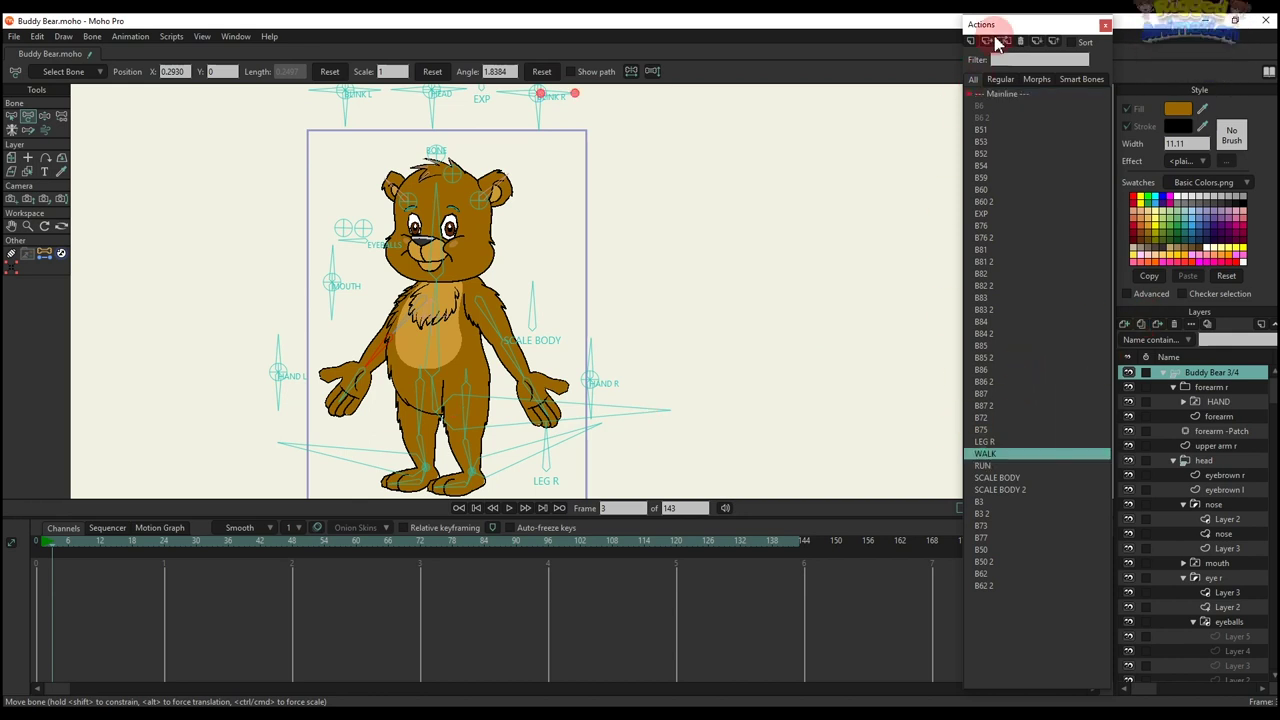
drag(490, 318, 503, 320)
key(space)
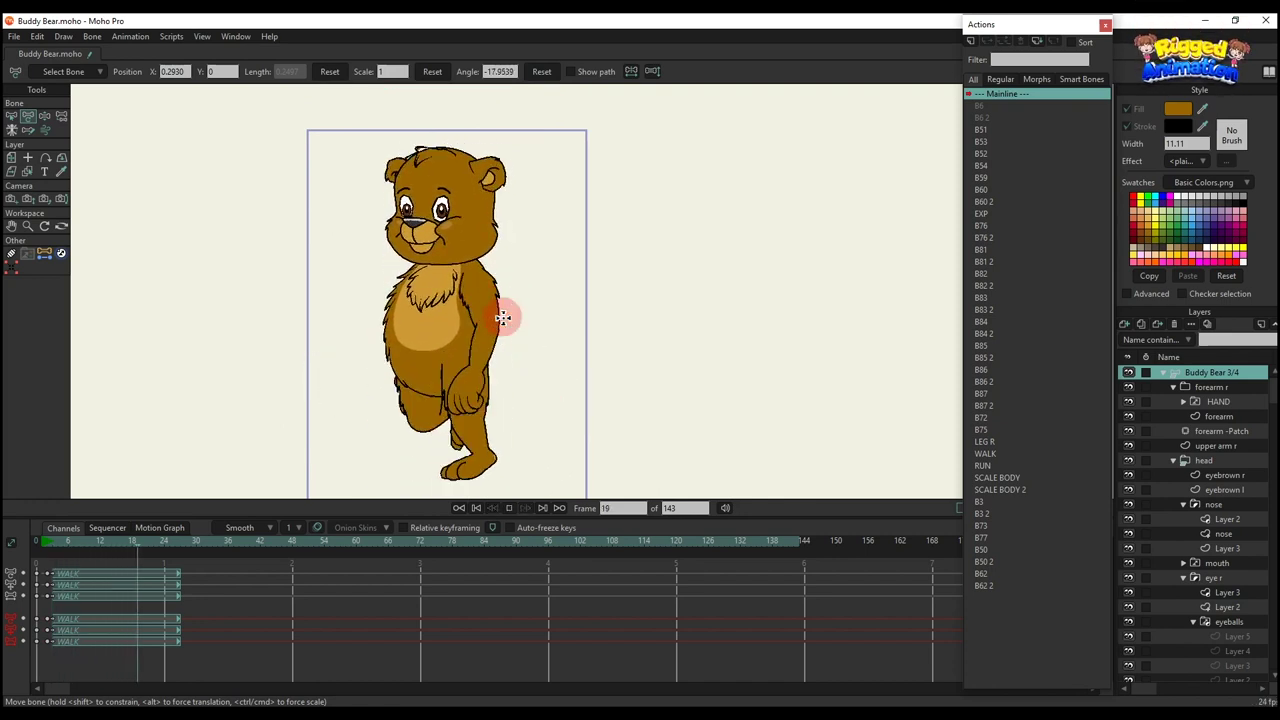
Step: Watch the walk cycle with the whole bear in view and stop playback
scroll(503, 317, down, 2)
scroll(506, 317, up, 1)
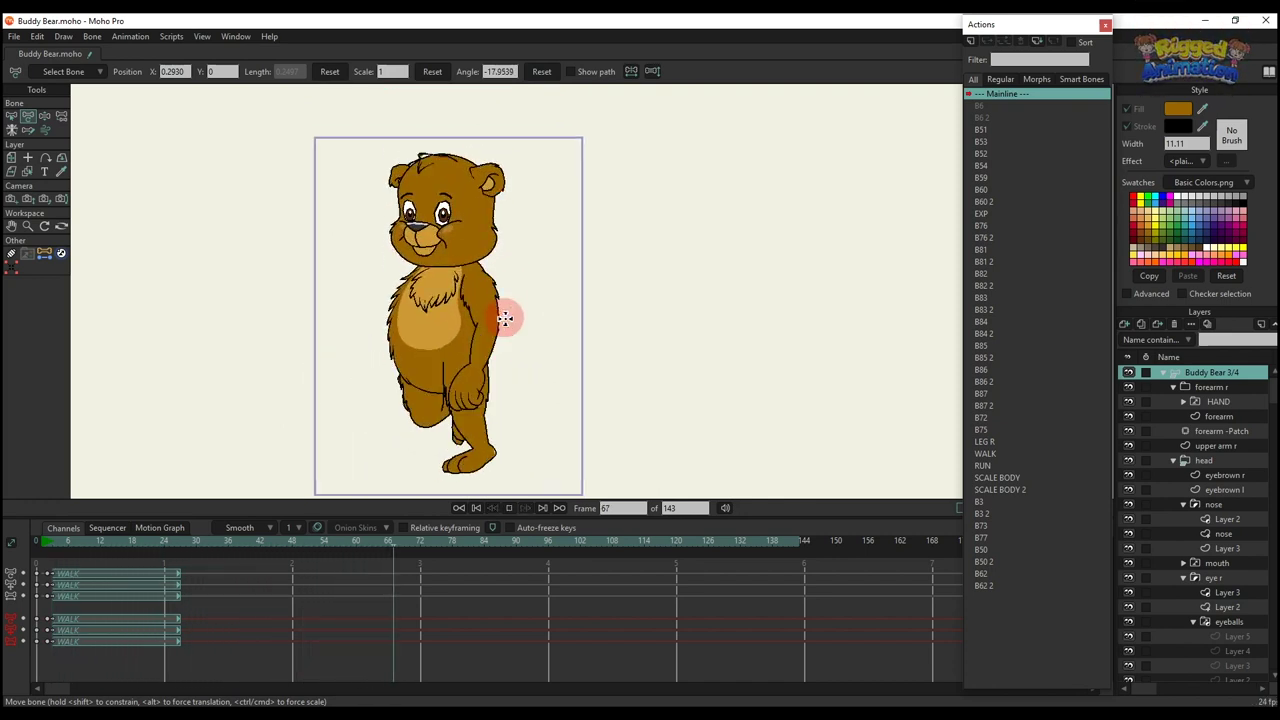
drag(522, 319, 565, 278)
scroll(565, 281, down, 1)
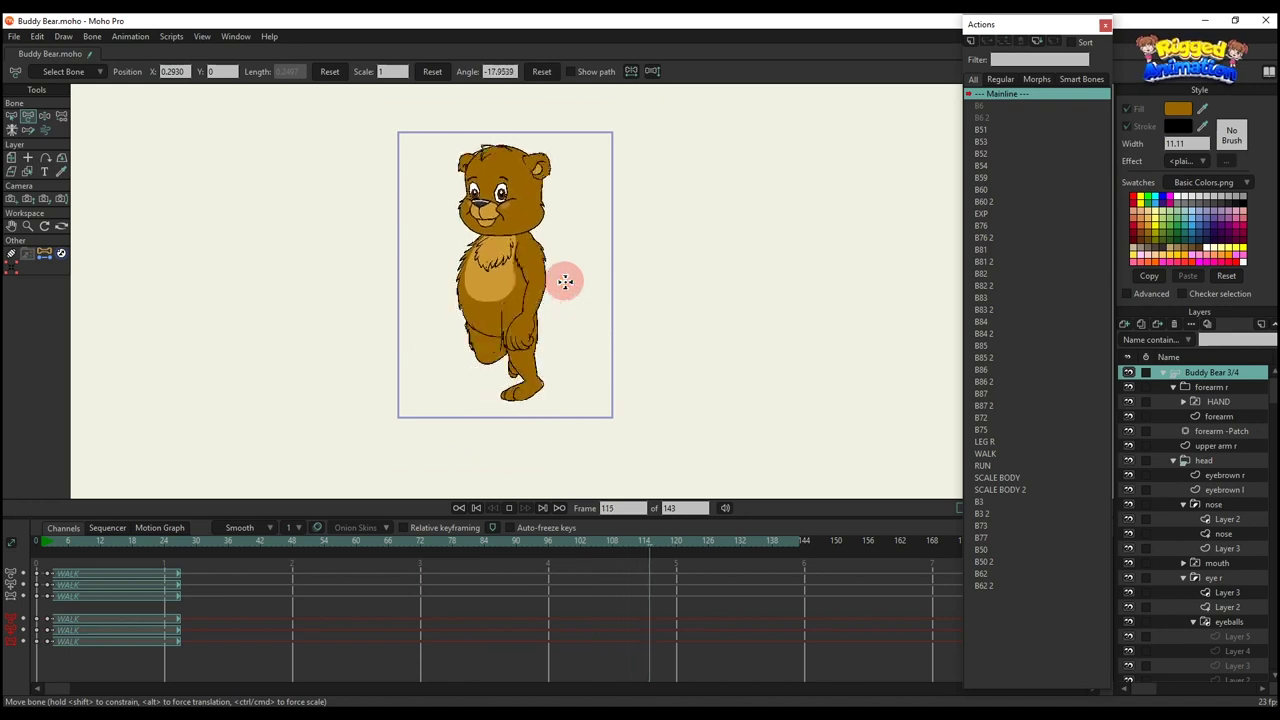
key(space)
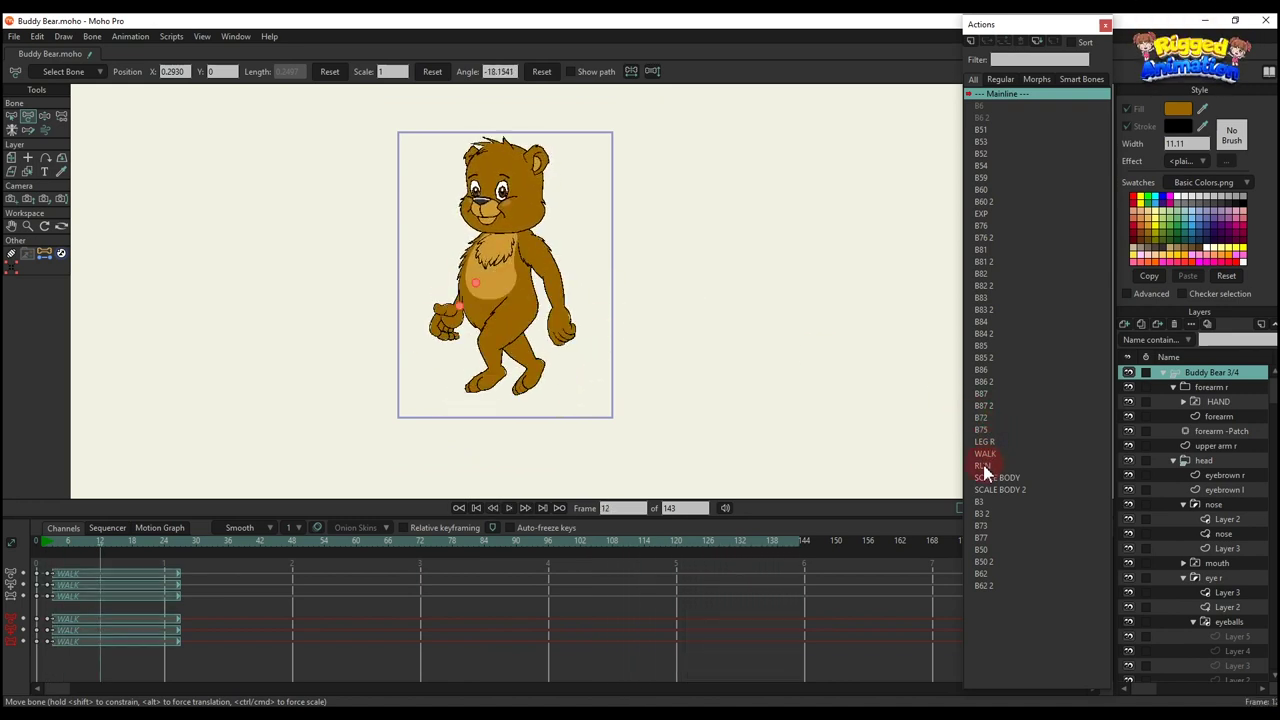
Step: Extend the animation to 500 frames, insert the RUN action into the mainline at frame 104 and play it
click(587, 546)
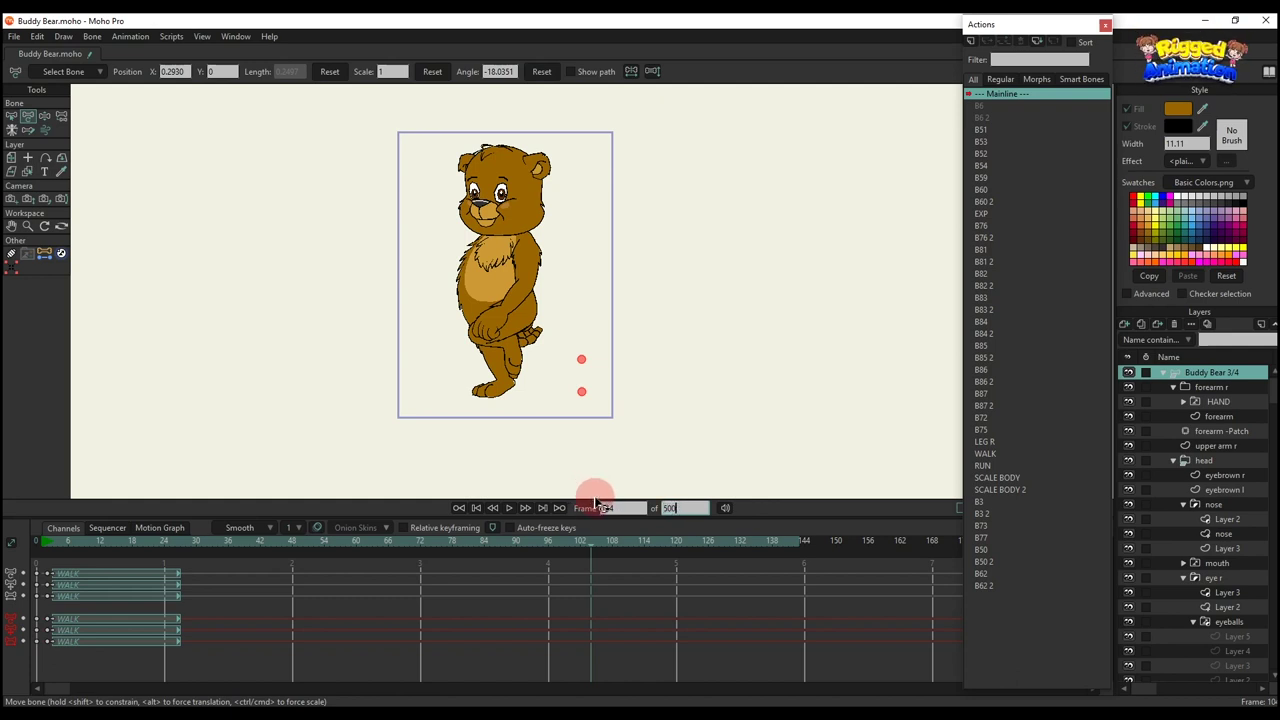
click(989, 466)
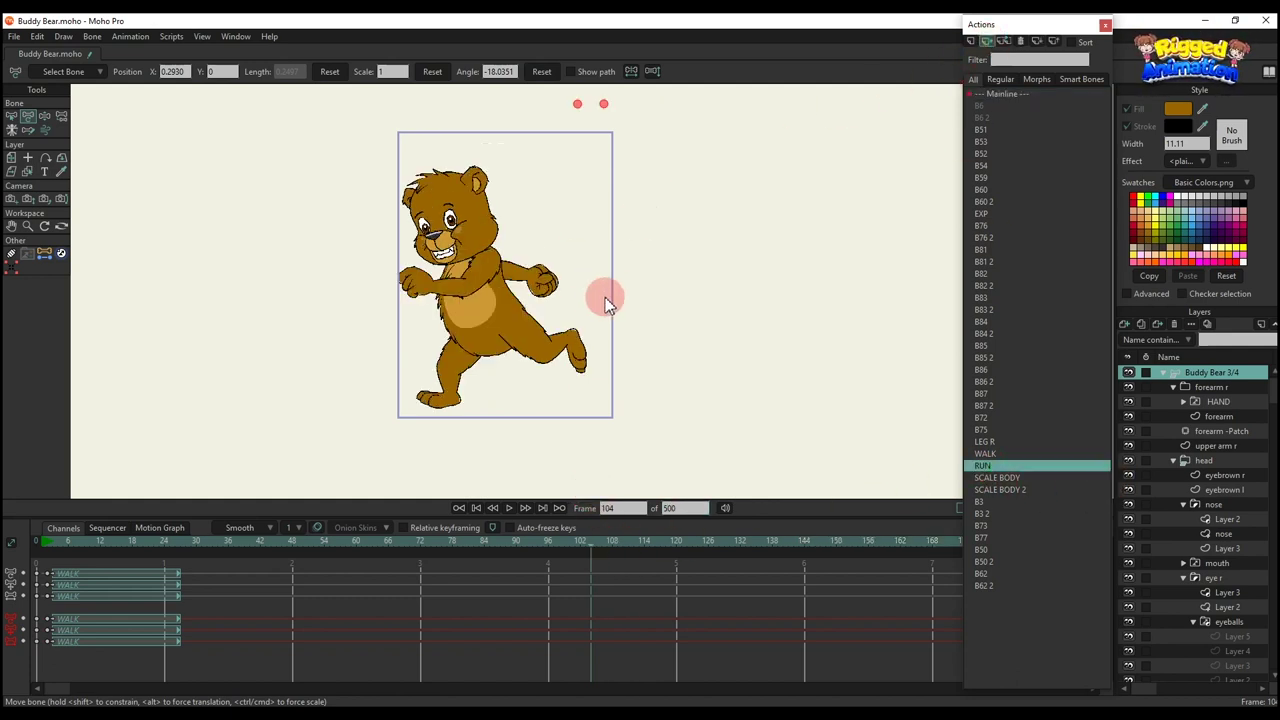
click(45, 548)
key(space)
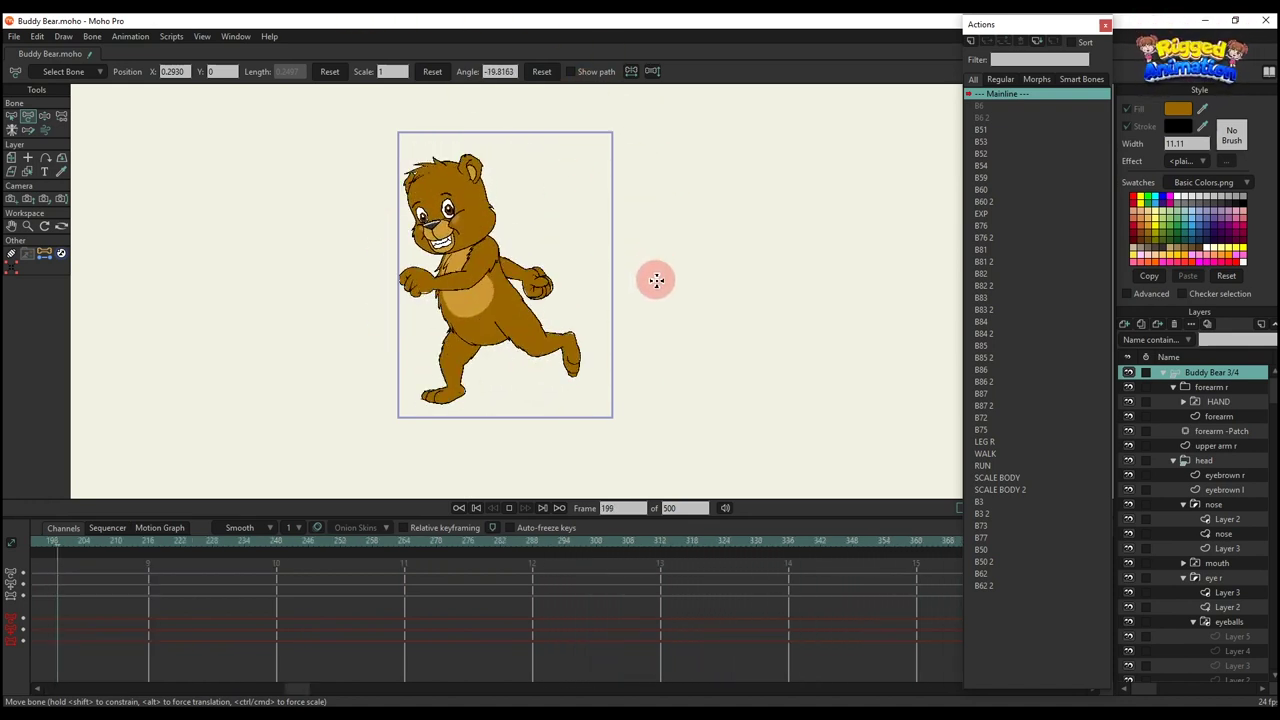
Step: Delete the WALK and RUN keyframes from the timeline and return to frame 0
drag(327, 690, 106, 685)
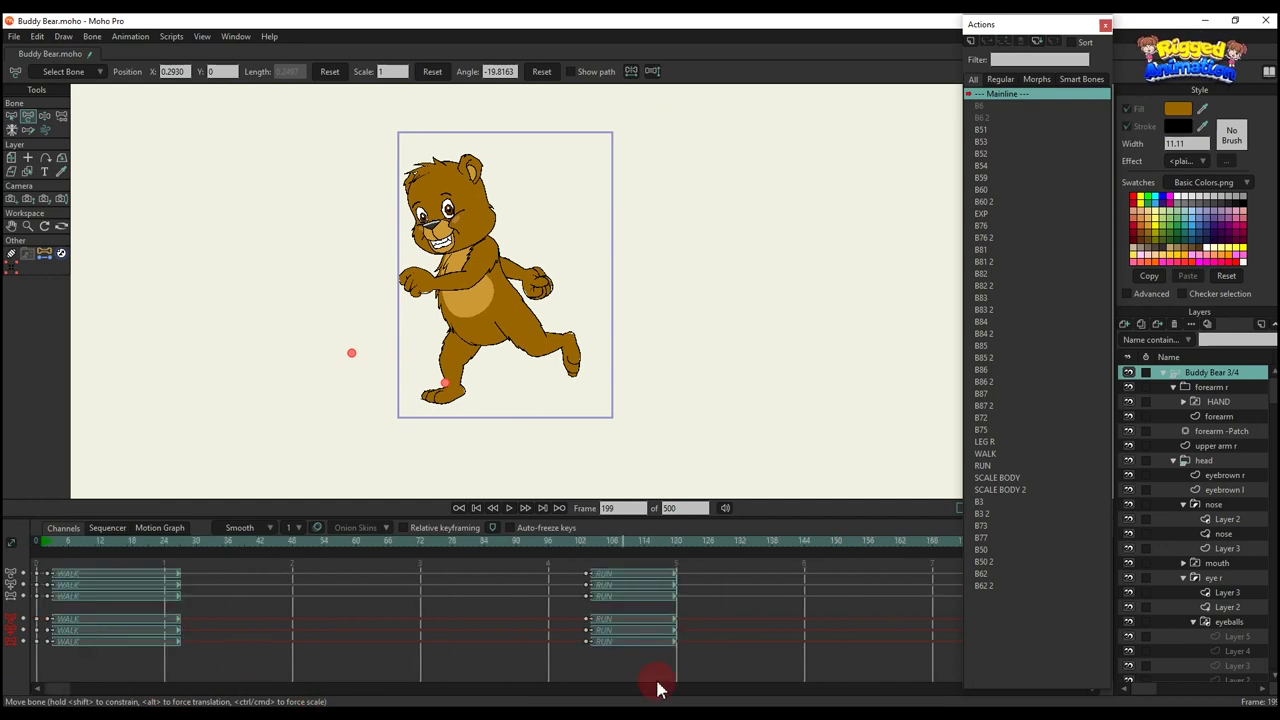
drag(756, 667, 26, 538)
click(49, 541)
key(Delete)
click(35, 541)
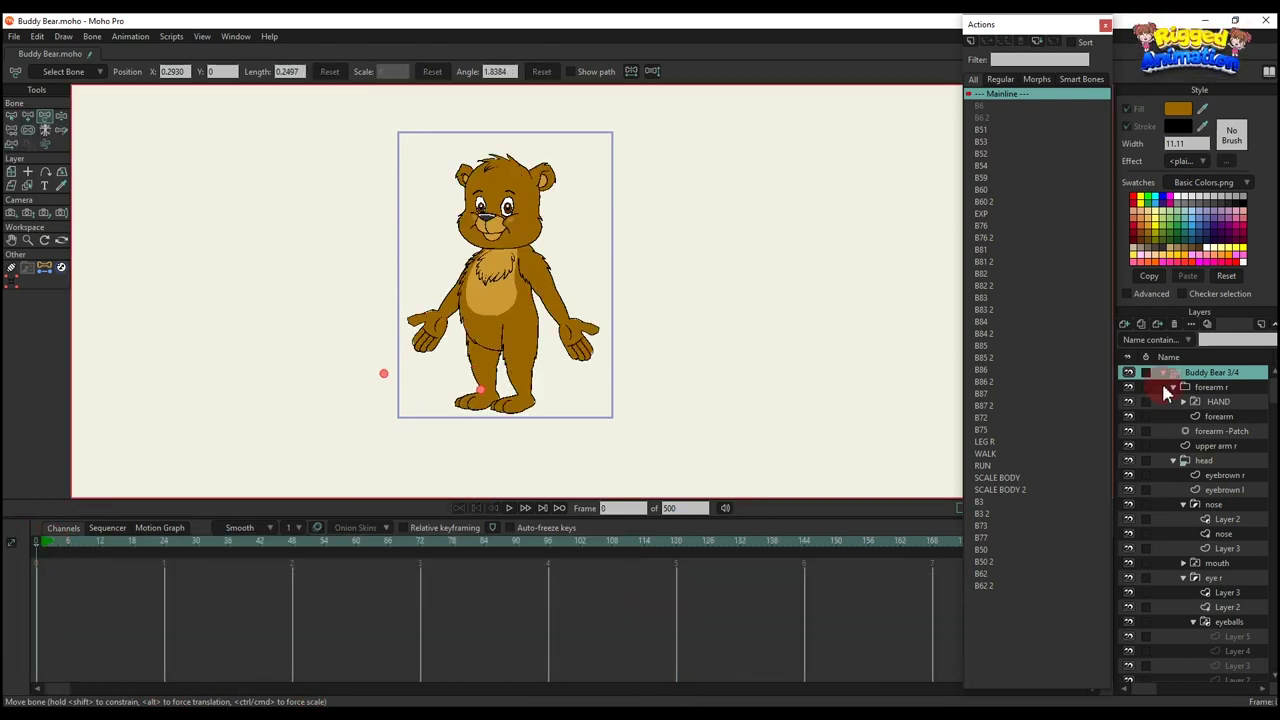
Step: Hide the Buddy Bear 3/4 layer, and show and select the Buddy Bear 1/2 layer at frame 5
click(1163, 374)
click(1129, 373)
click(1129, 387)
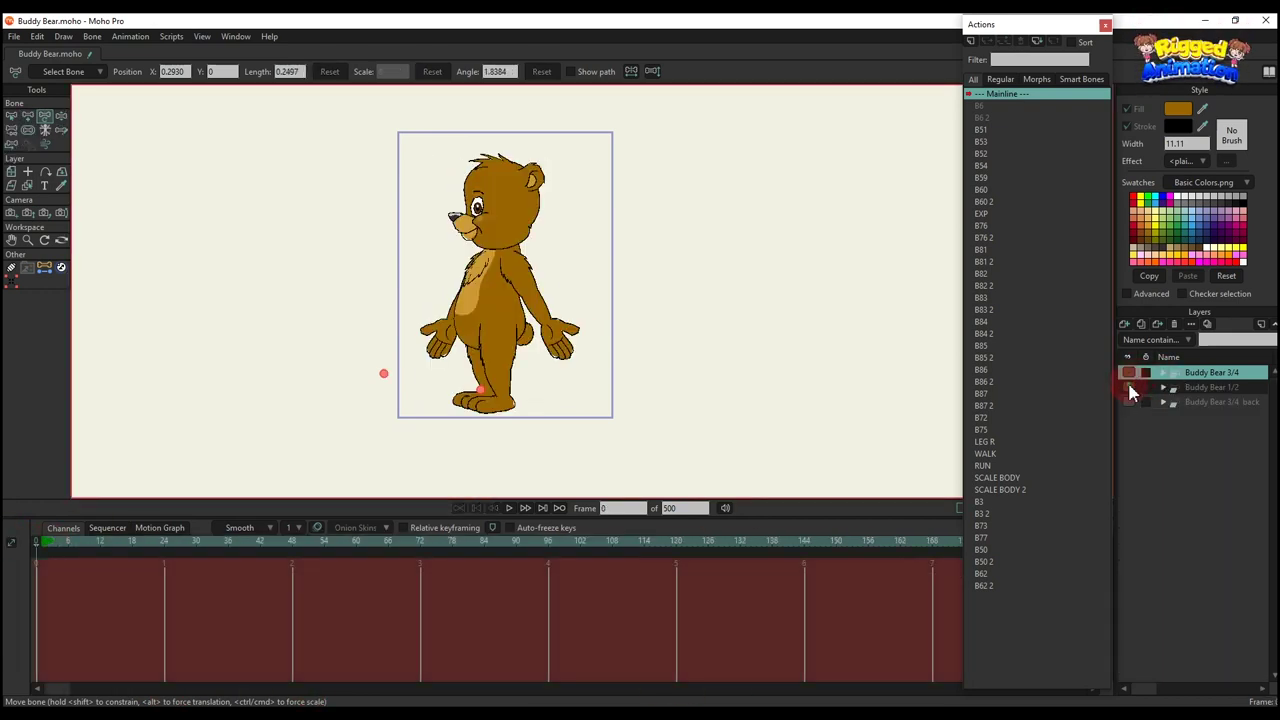
click(1205, 387)
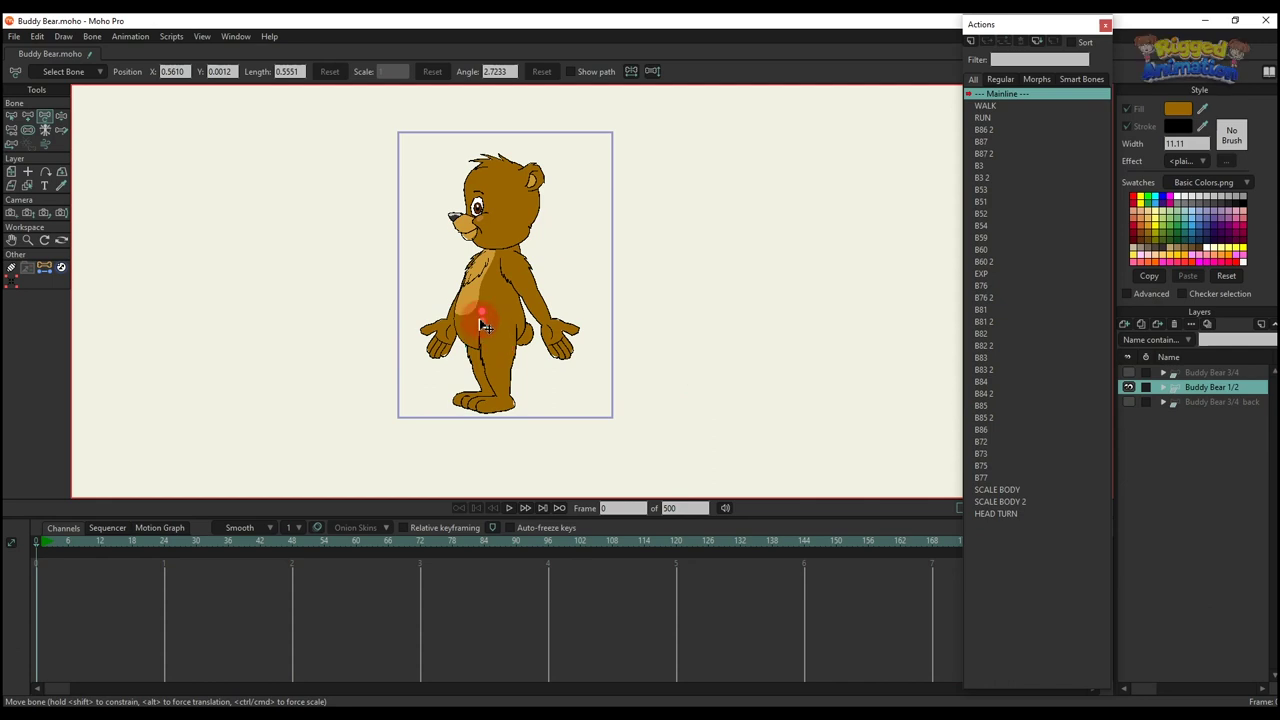
click(64, 541)
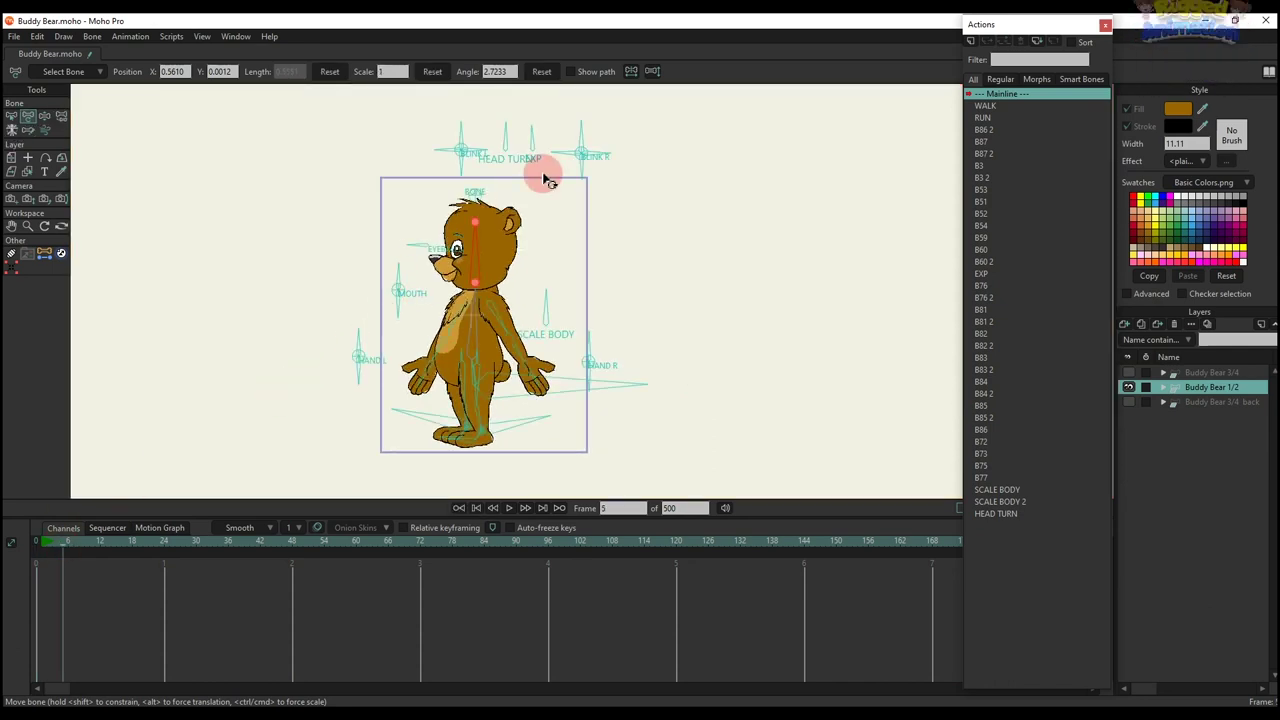
Step: Rotate the BLINK L control bones at frame 5 to test the eye and eyebrow shapes, resetting their angles
scroll(457, 200, up, 1)
scroll(457, 200, down, 1)
scroll(453, 131, up, 3)
scroll(475, 143, up, 1)
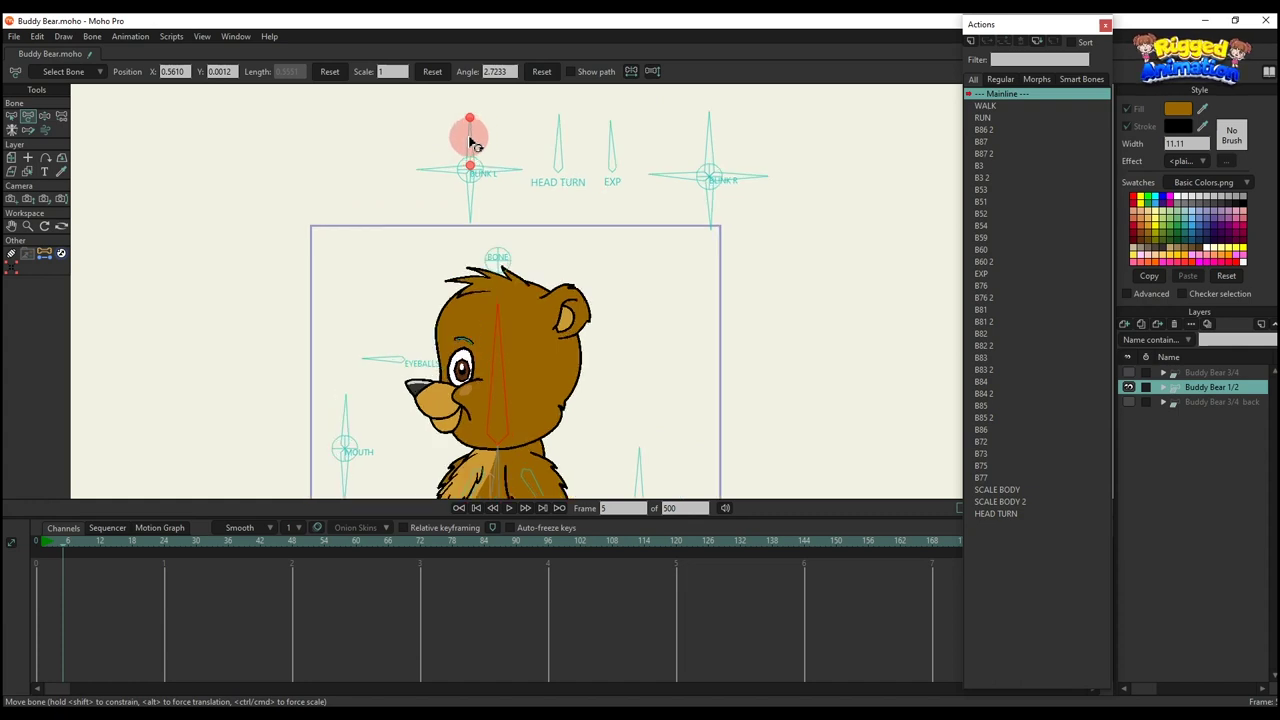
drag(477, 142, 510, 185)
click(541, 72)
drag(493, 133, 486, 214)
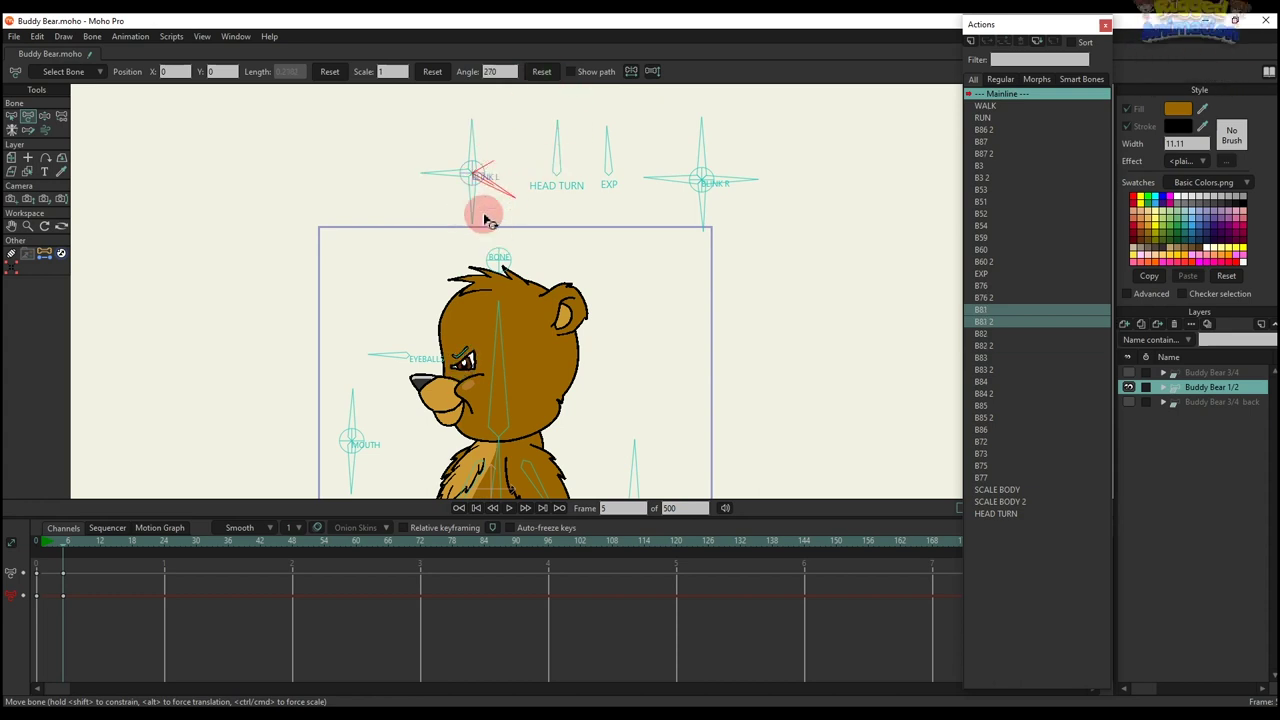
click(541, 71)
Step: Rotate the BLINK R control bones to test the eyelid and pupil shapes, resetting each bone's angle
drag(686, 149, 562, 70)
click(541, 71)
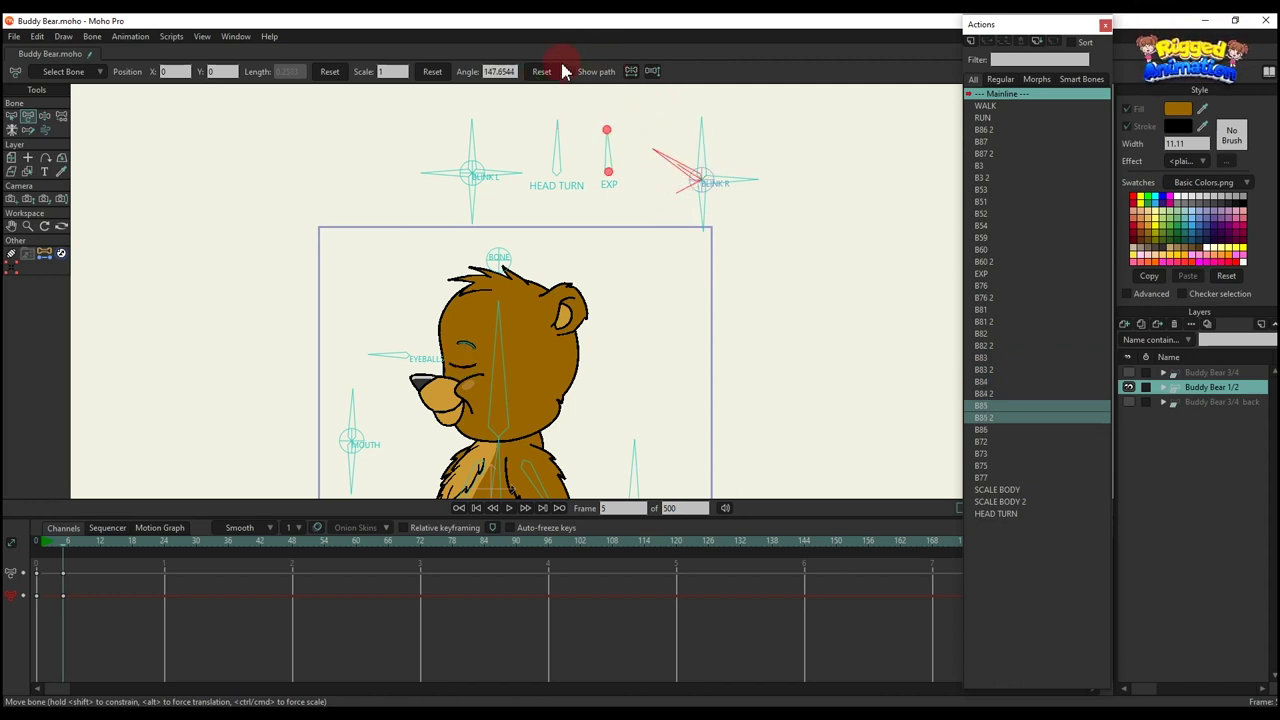
click(541, 71)
drag(690, 180, 617, 98)
drag(720, 166, 725, 178)
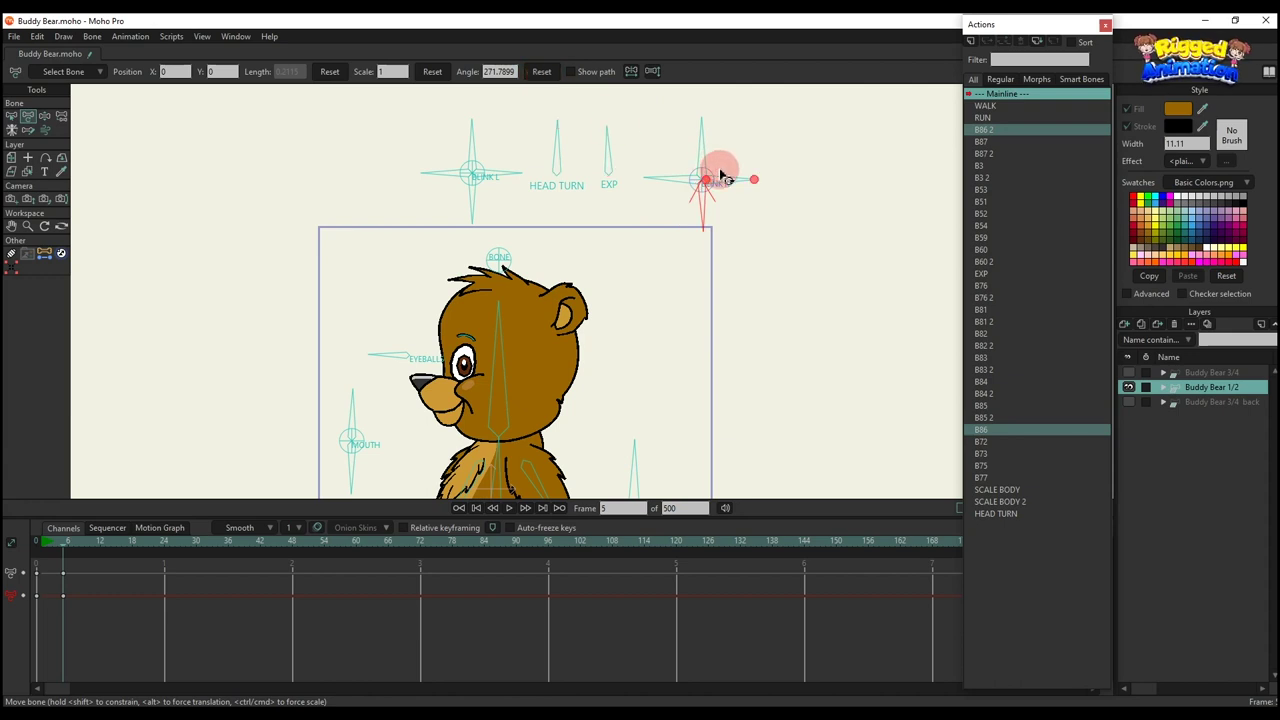
drag(716, 133, 720, 240)
click(543, 74)
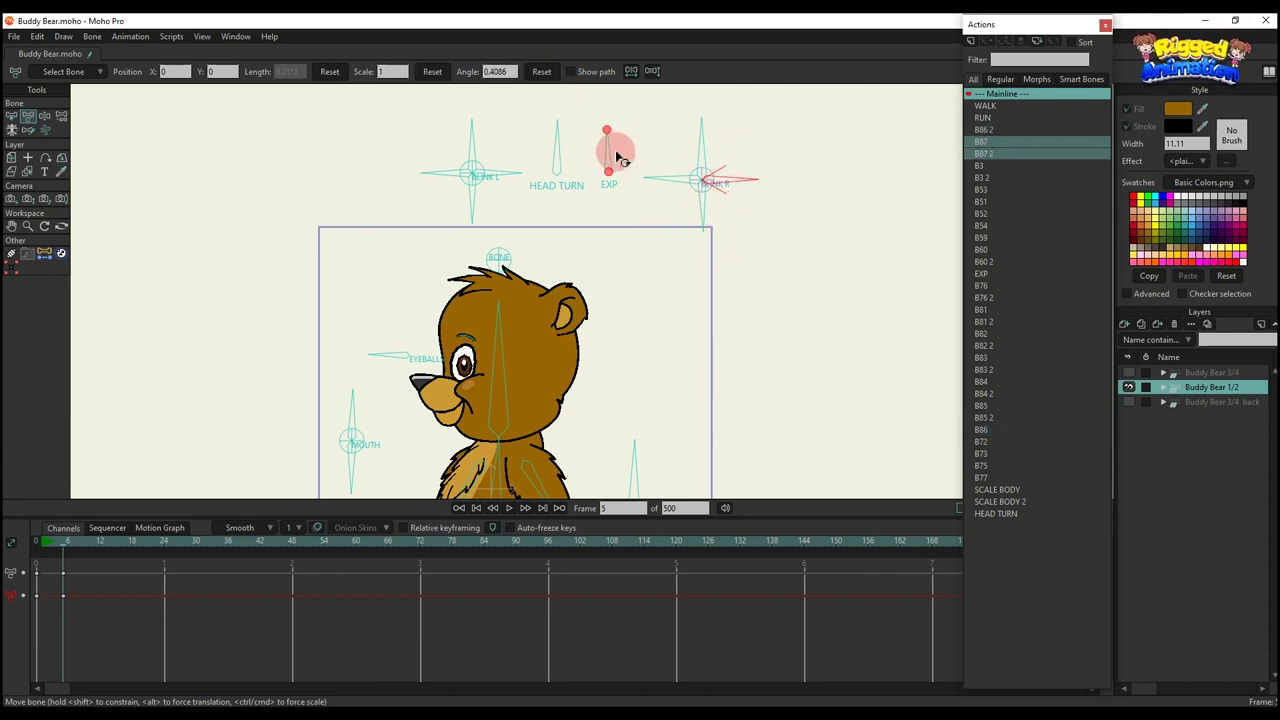
Step: Rotate the EXP bone to switch between the special eye expressions during playback, and delete the resulting keyframes
click(612, 151)
scroll(613, 150, up, 2)
key(space)
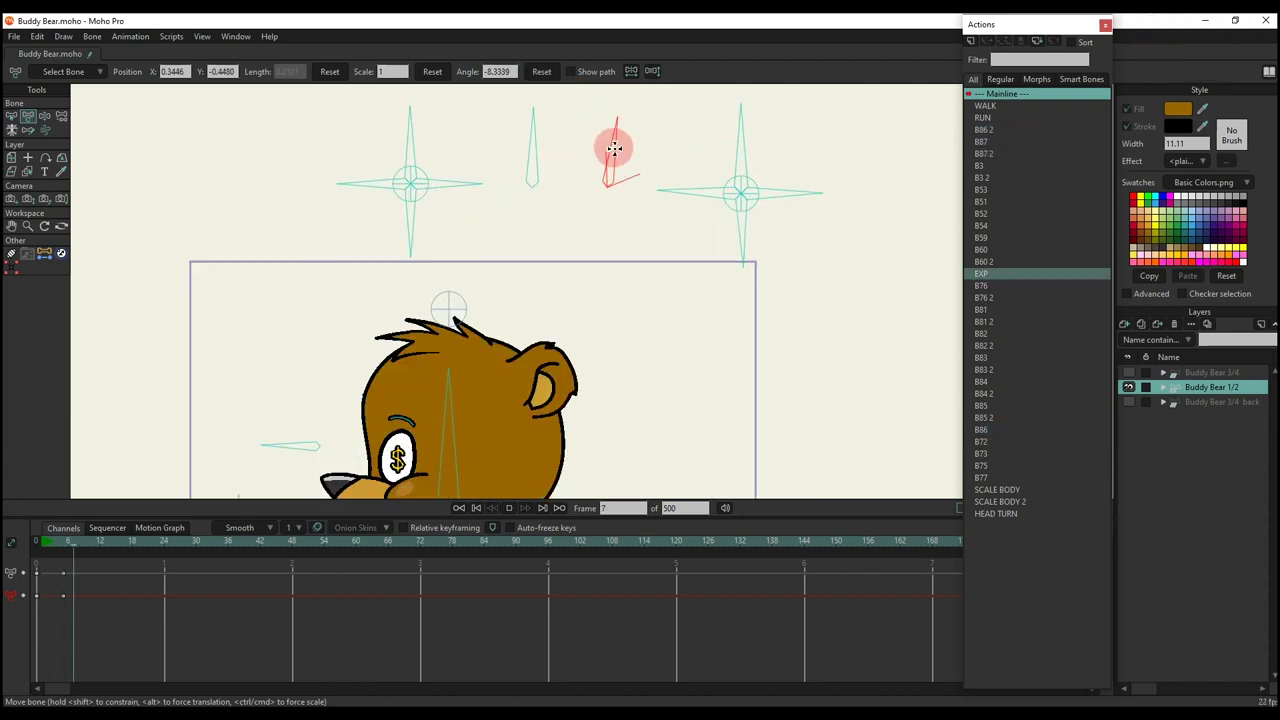
key(space)
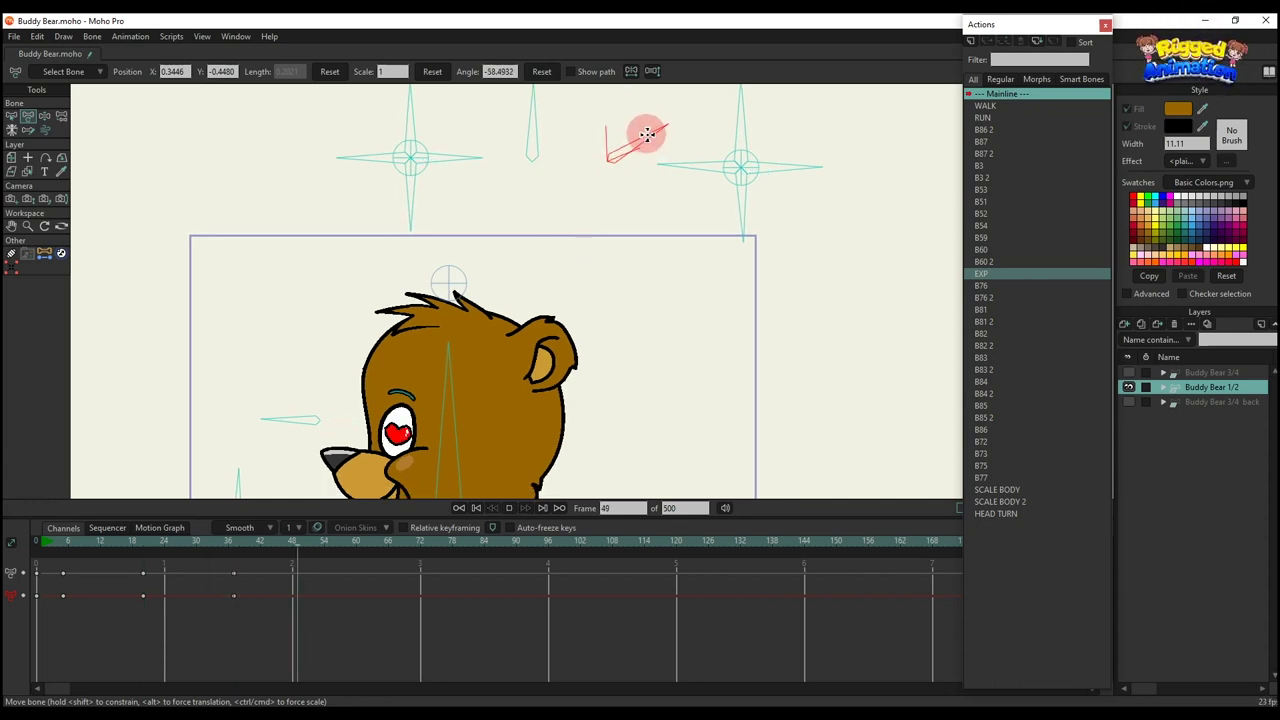
drag(416, 612, 22, 539)
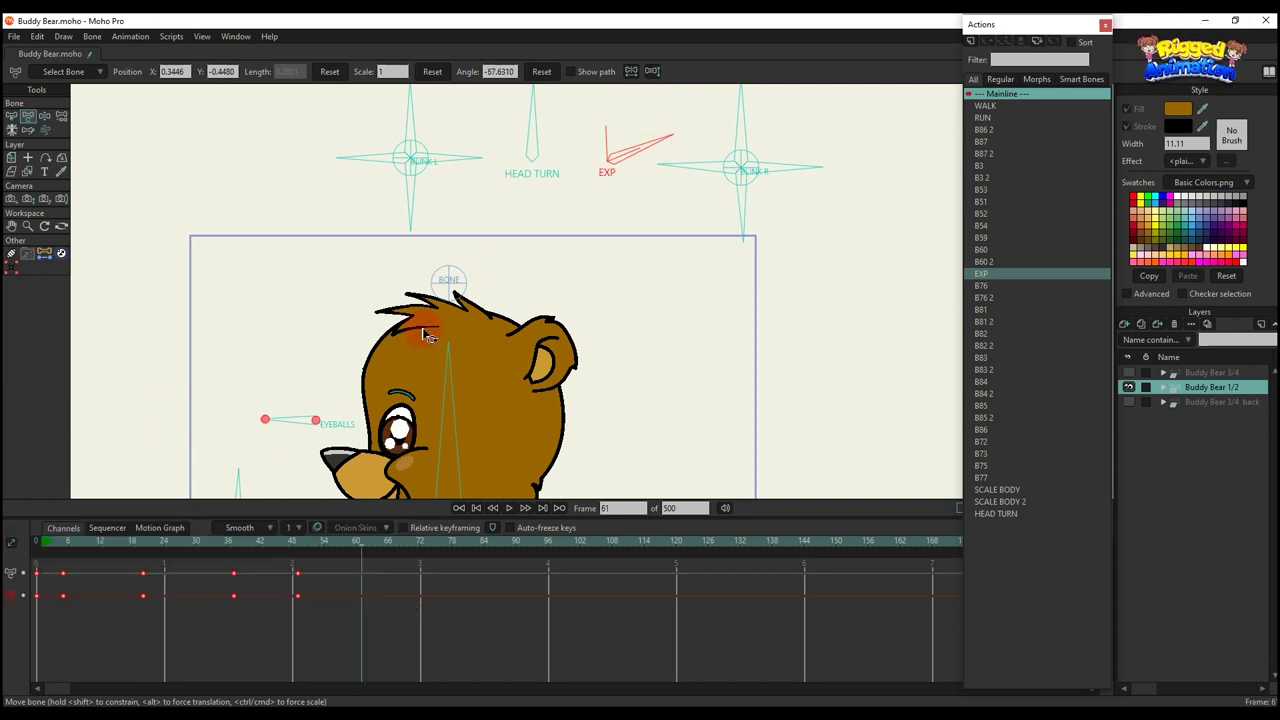
key(Delete)
Step: Test the head direction with the HEAD TURN bone and the gaze by moving the EYEBALLS bone at frame 7
scroll(540, 214, down, 3)
scroll(530, 166, up, 2)
drag(532, 167, 177, 440)
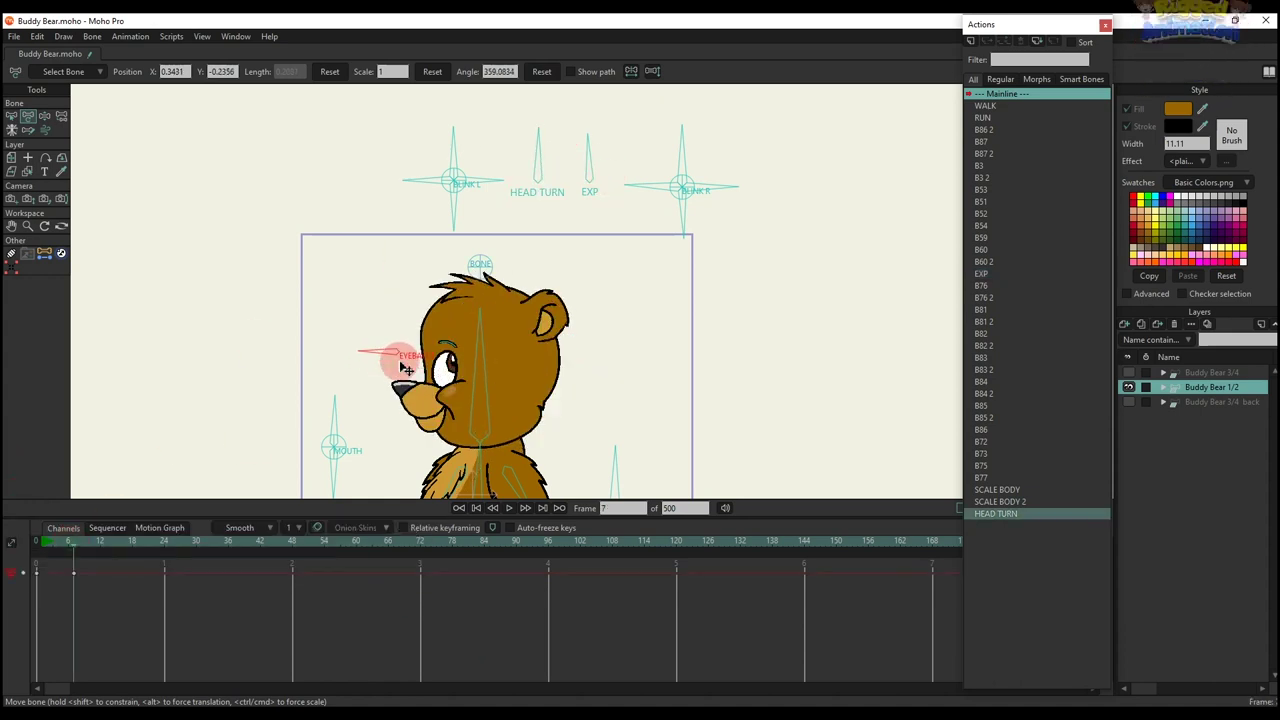
drag(383, 378, 352, 362)
click(110, 529)
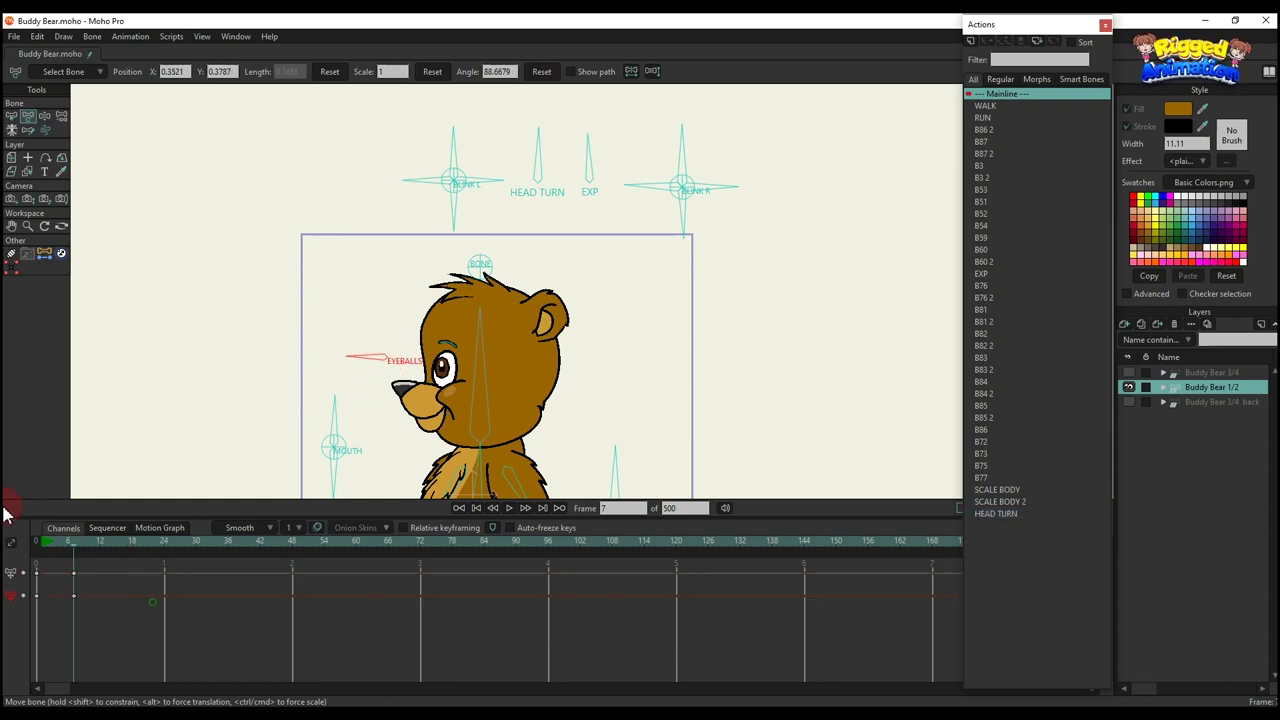
Step: Move the BONE control above the head to shift the whole control set away from the bear, and delete the keyframes
scroll(520, 318, down, 5)
drag(434, 200, 181, 218)
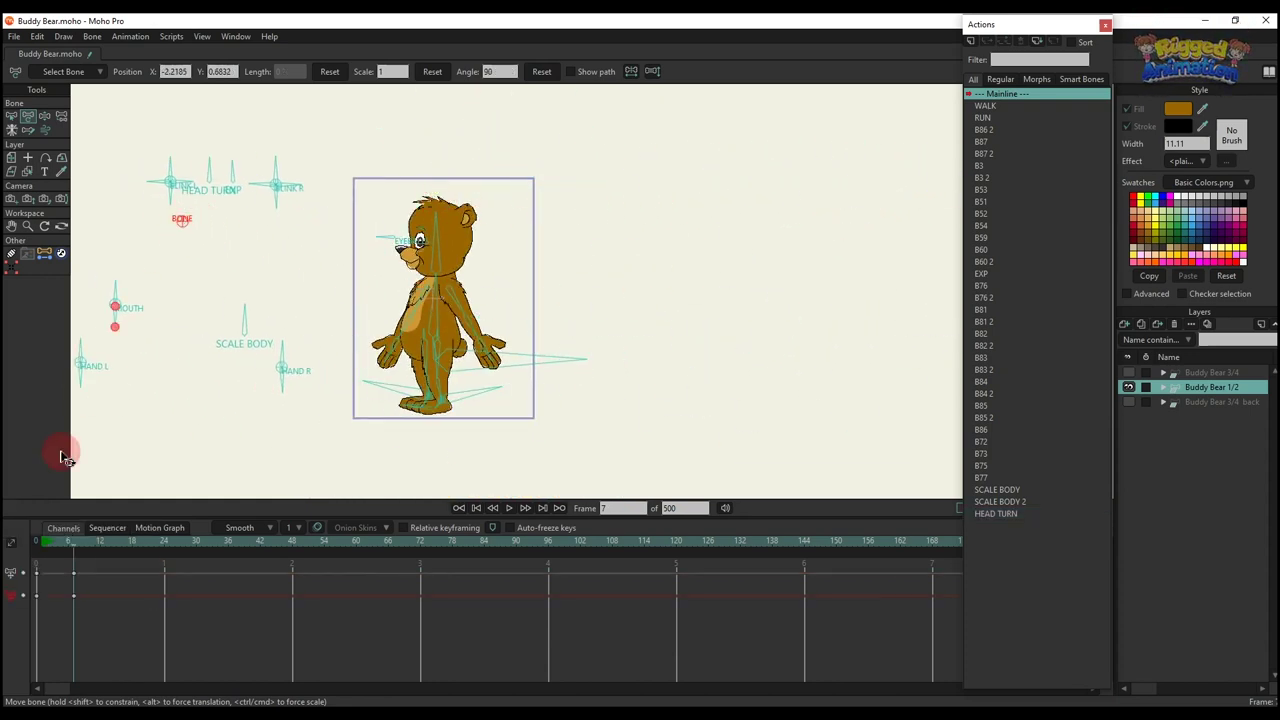
drag(147, 598, 5, 530)
key(Delete)
Step: Rotate the MOUTH control bones to test different mouth shapes, and delete the resulting keyframes
scroll(306, 354, up, 6)
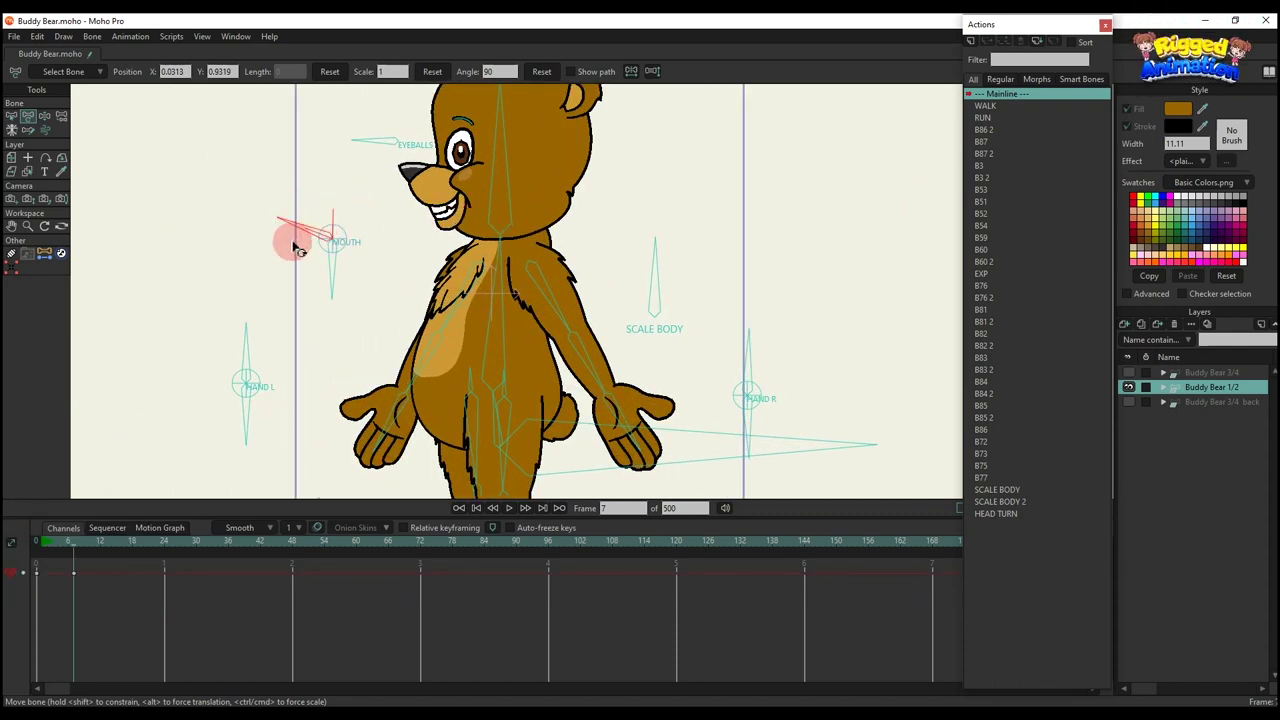
drag(366, 237, 301, 308)
click(323, 339)
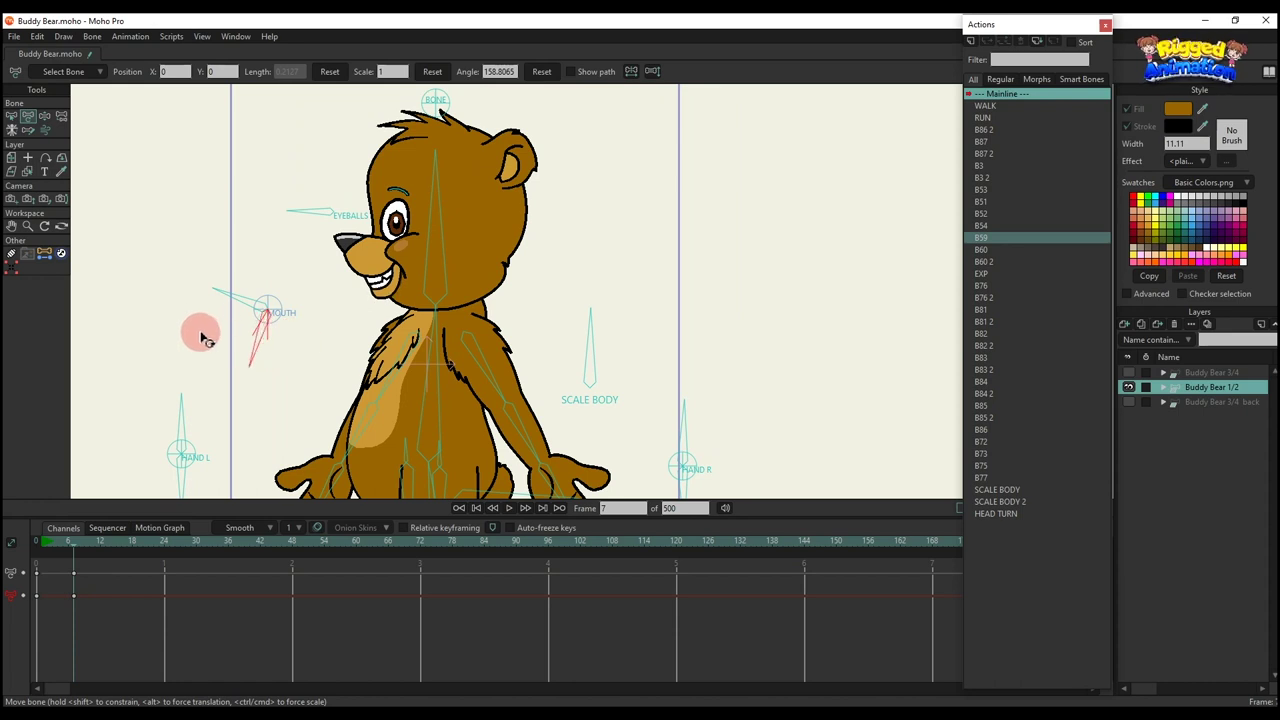
drag(262, 352, 265, 352)
drag(128, 643, 5, 522)
key(Delete)
Step: Test the SCALE BODY control and the body bones at frame 7, and delete the resulting keyframes
scroll(553, 345, down, 3)
drag(564, 347, 490, 345)
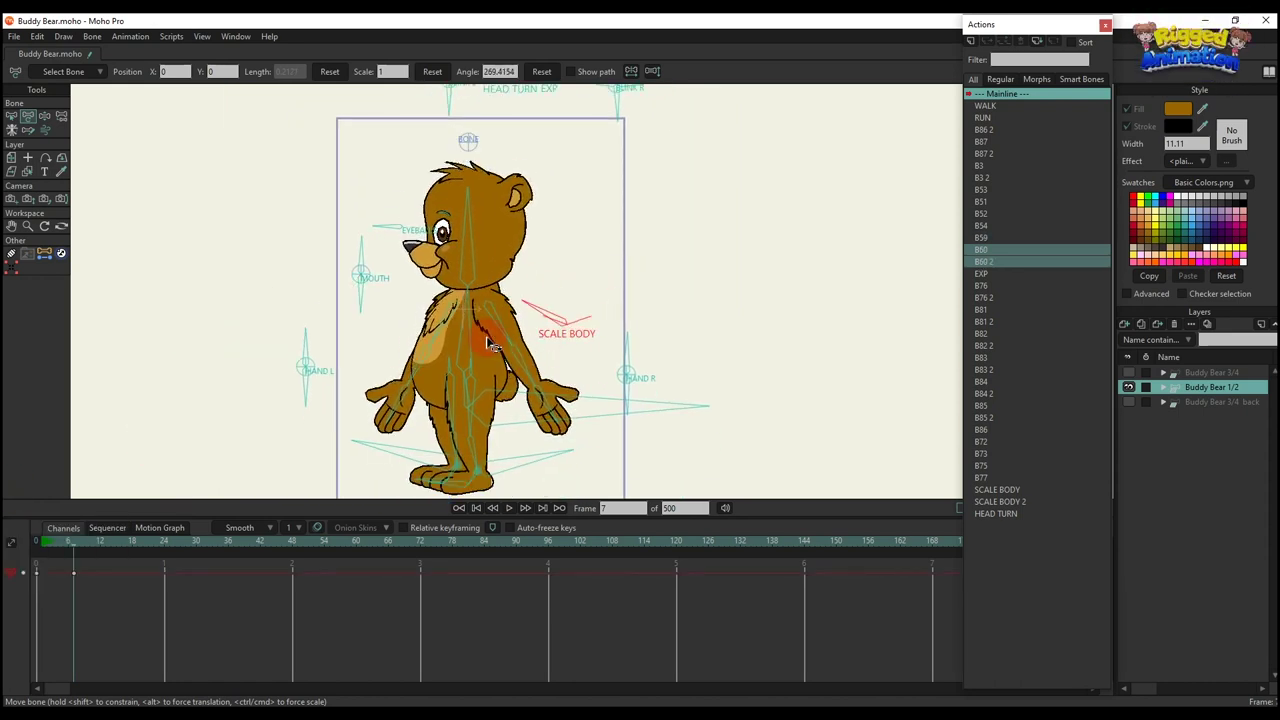
drag(640, 285, 366, 401)
drag(478, 340, 457, 368)
scroll(463, 376, up, 3)
scroll(451, 363, down, 2)
drag(148, 602, 22, 528)
key(Delete)
Step: Shift the root bone at the hips and another body bone, deleting the resulting keyframes after each test
scroll(398, 425, down, 2)
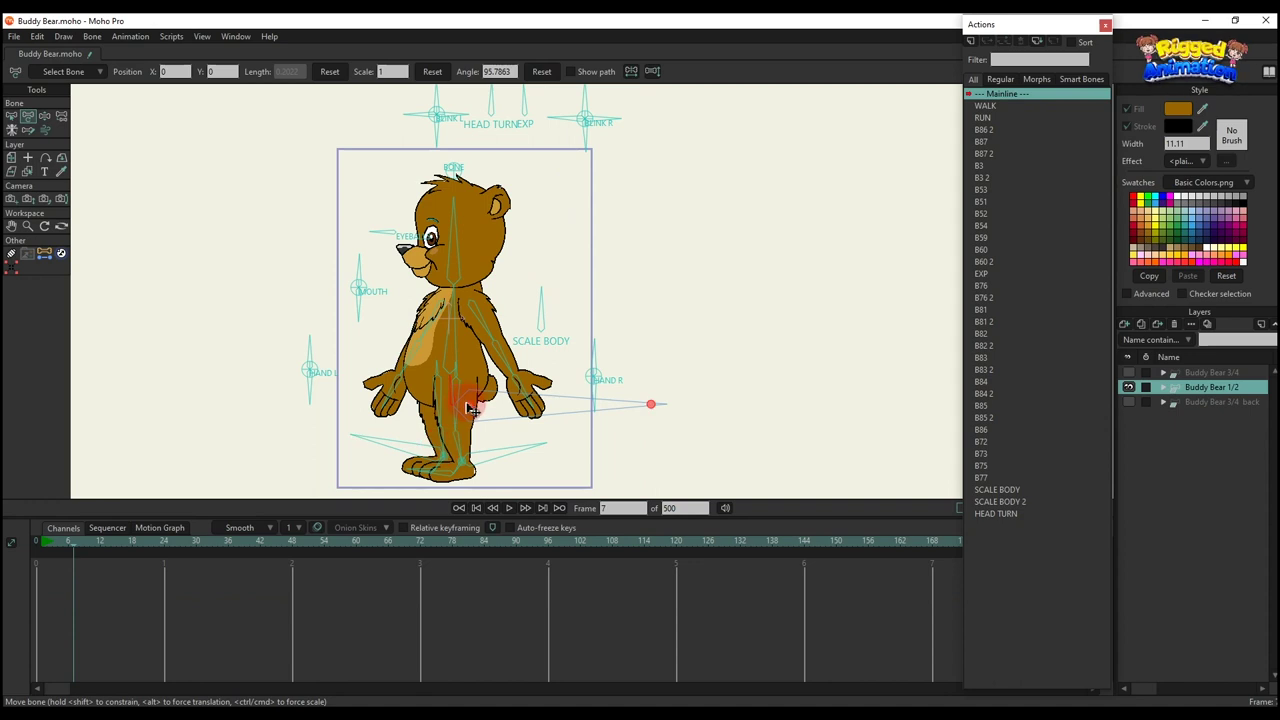
mouse_move(470, 408)
mouse_down()
mouse_move(457, 451)
mouse_move(466, 366)
mouse_move(451, 400)
mouse_move(455, 385)
mouse_move(457, 451)
mouse_move(491, 343)
mouse_move(449, 349)
mouse_move(454, 419)
mouse_up()
drag(121, 613, 22, 538)
key(Delete)
scroll(577, 359, up, 2)
drag(536, 301, 512, 290)
drag(166, 618, 20, 538)
key(Delete)
Step: Test the hands with the HAND R and HAND L controls, and delete the resulting keyframes
scroll(552, 397, up, 2)
drag(592, 343, 595, 303)
drag(598, 303, 679, 370)
drag(210, 288, 115, 368)
drag(164, 602, 6, 505)
key(Delete)
Step: Rotate the arm bones on the HAND L side to test bending the arm, and delete the resulting keyframes
scroll(356, 280, up, 2)
drag(368, 260, 325, 247)
drag(235, 298, 157, 371)
drag(128, 625, 5, 492)
key(Delete)
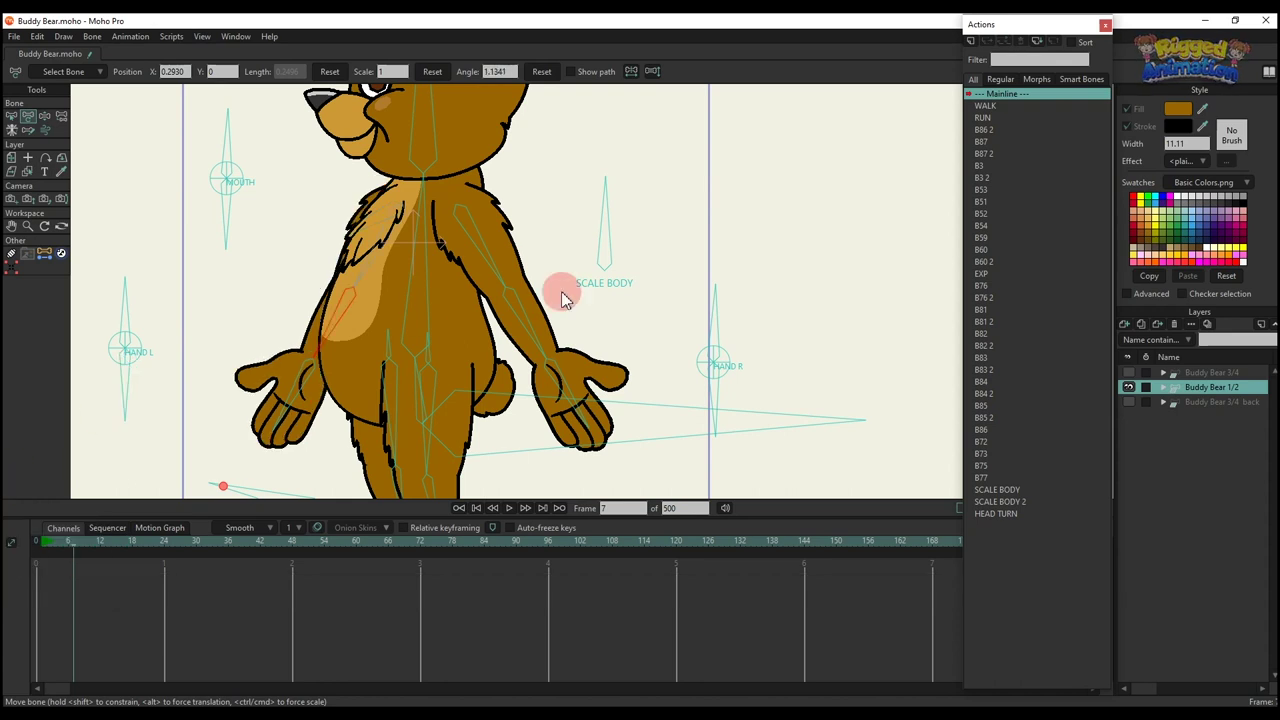
Step: Bend the forearm and rotate the hand control on the HAND R side, and delete the resulting keyframes
drag(527, 308, 733, 378)
mouse_move(527, 345)
mouse_down()
mouse_move(491, 320)
mouse_move(455, 320)
mouse_move(511, 327)
mouse_move(498, 318)
mouse_up()
scroll(501, 316, down, 3)
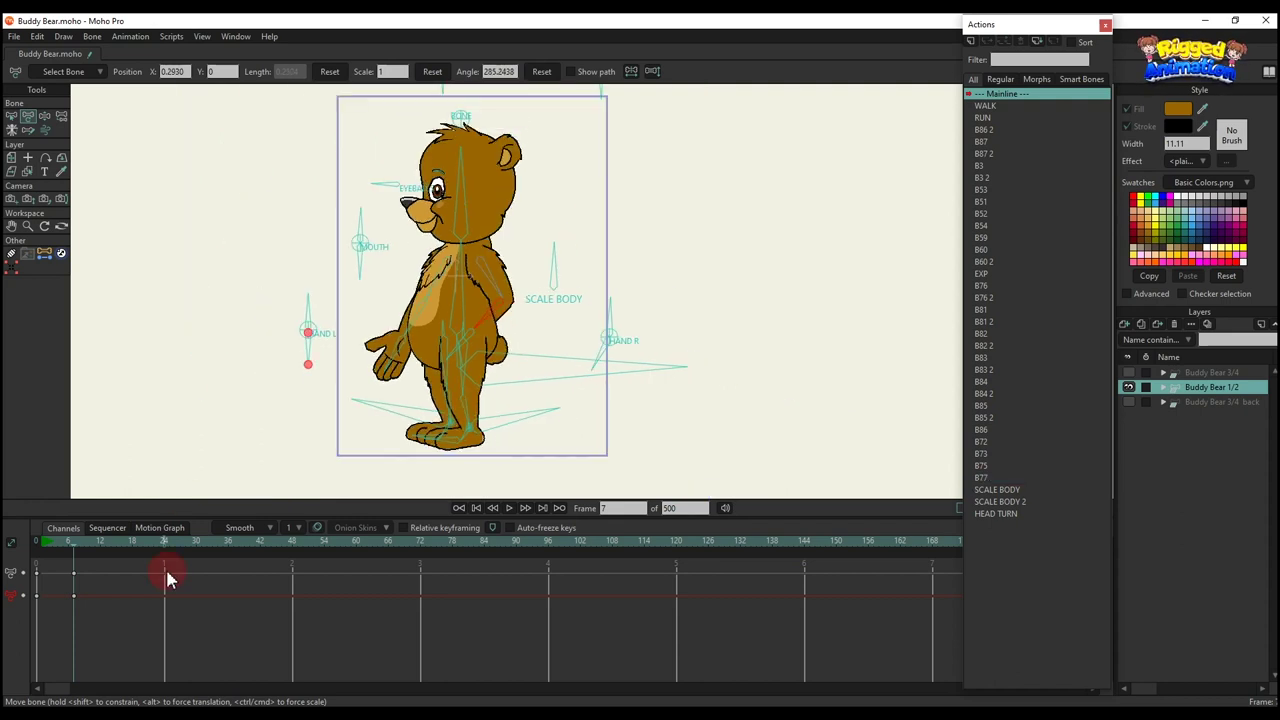
drag(186, 604, 4, 506)
key(Delete)
Step: Insert the WALK action of the Buddy Bear 1/2 layer into the mainline at frame 2 and hide the bones
scroll(348, 349, down, 2)
drag(402, 311, 405, 350)
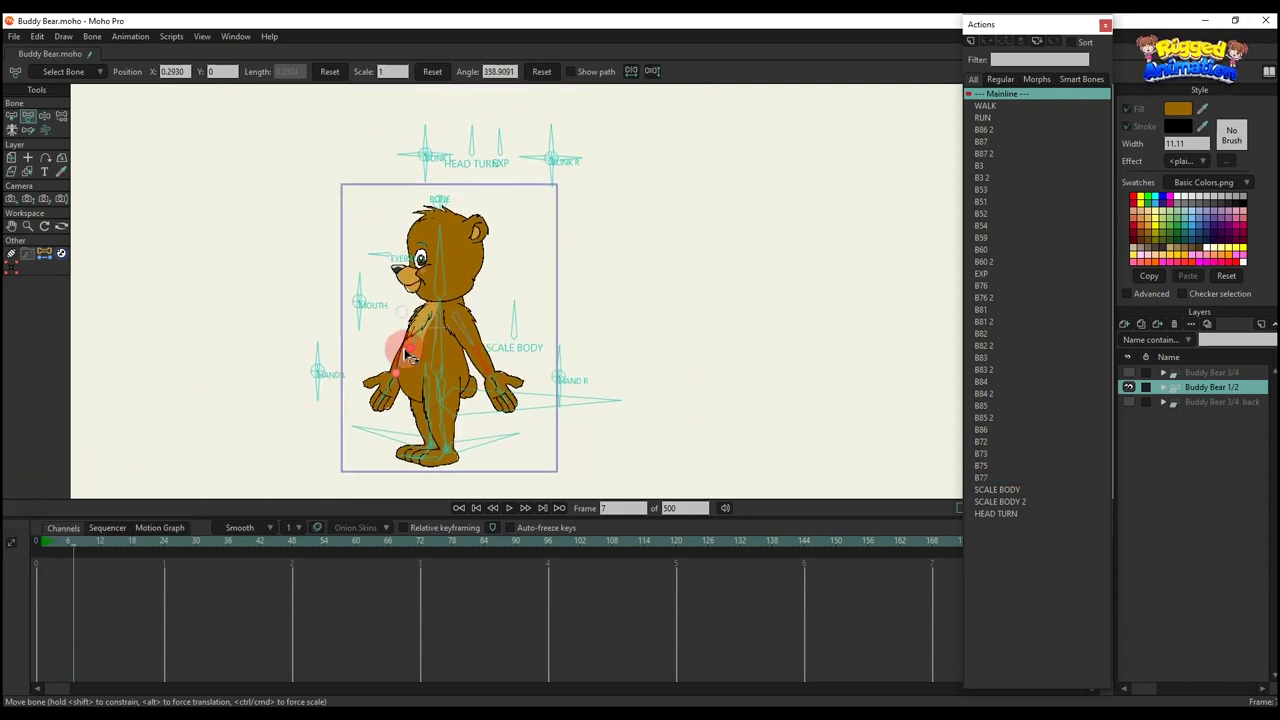
double_click(985, 106)
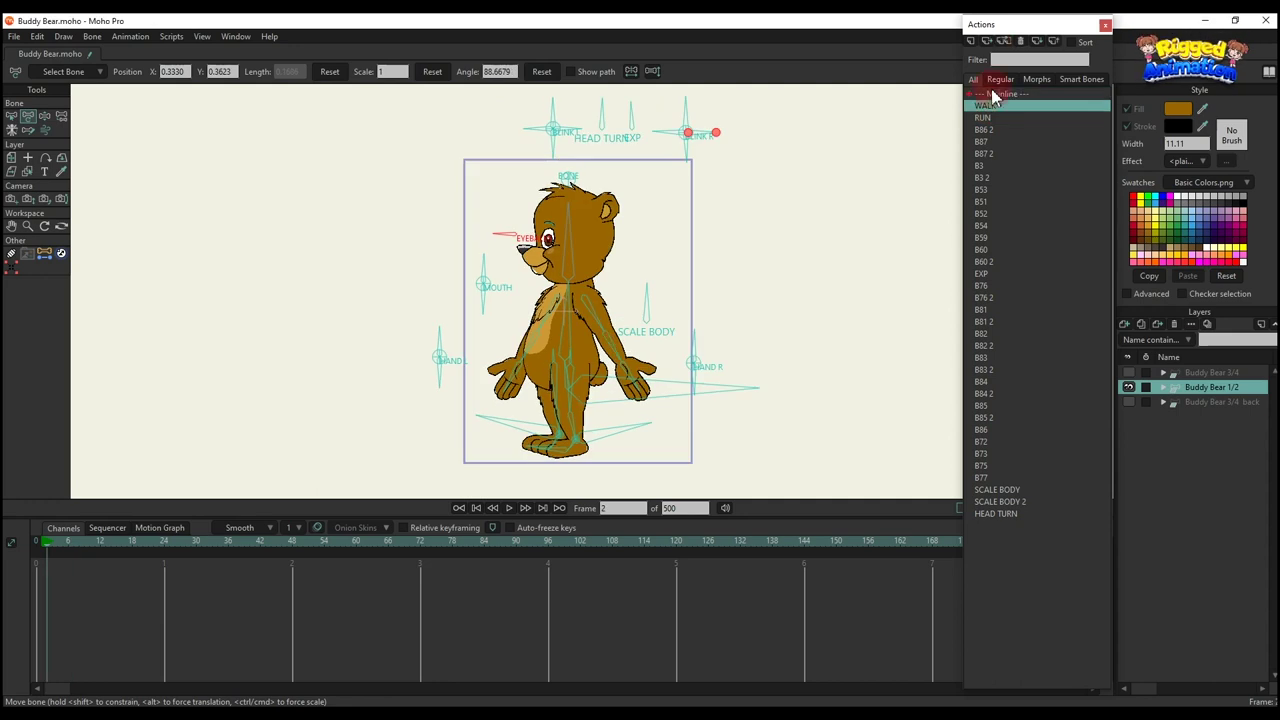
click(678, 278)
scroll(677, 282, up, 1)
key(ctrl+h)
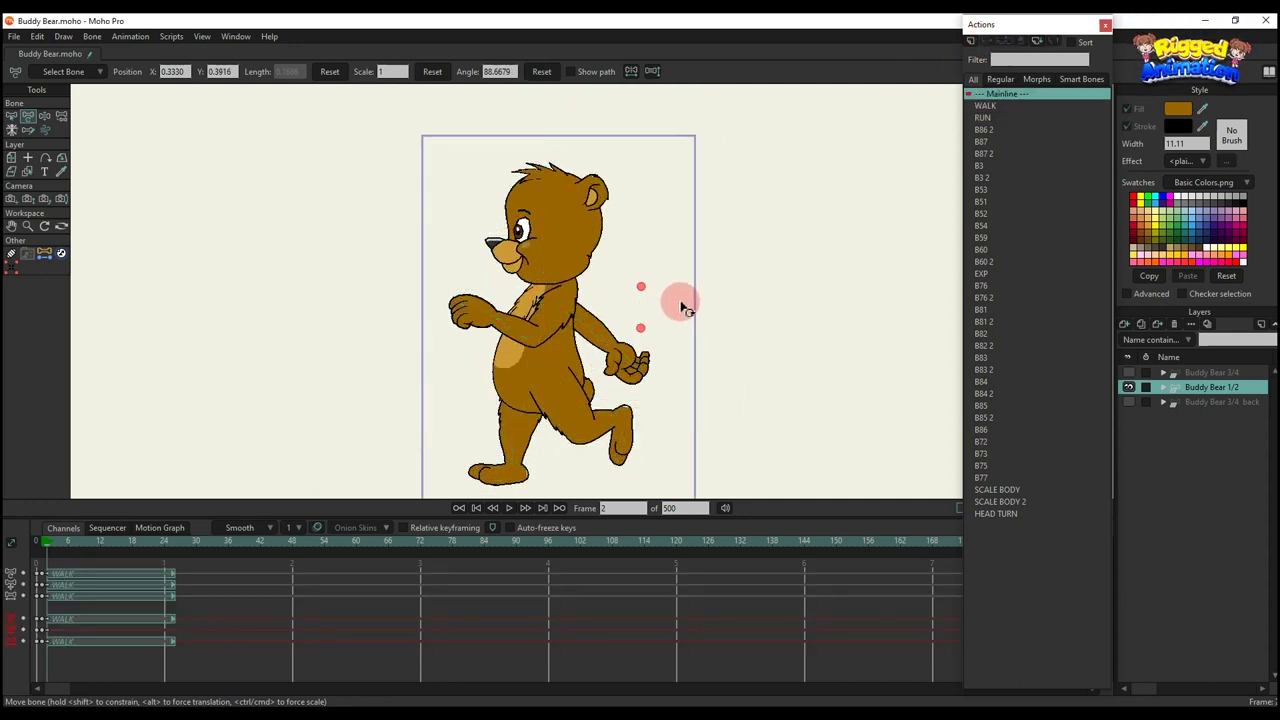
Step: Play the side-view walk animation with the whole bear in view
scroll(682, 306, down, 1)
drag(690, 318, 629, 302)
key(space)
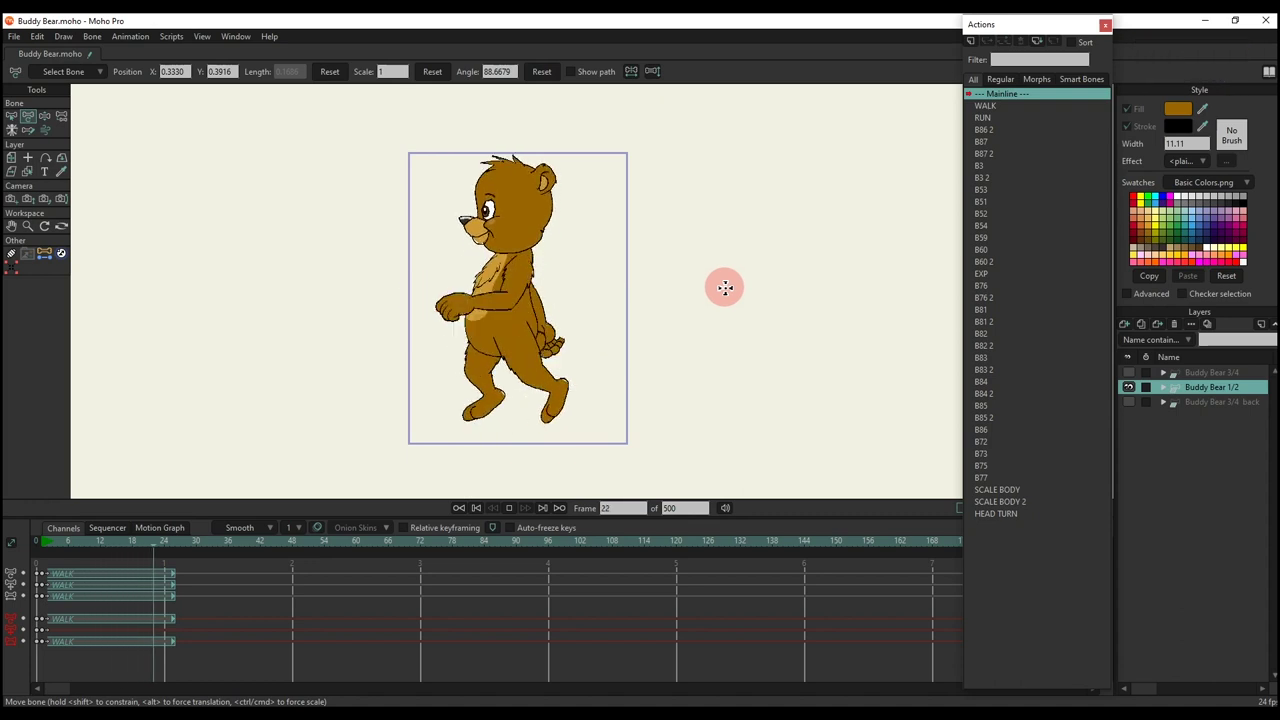
scroll(724, 288, down, 1)
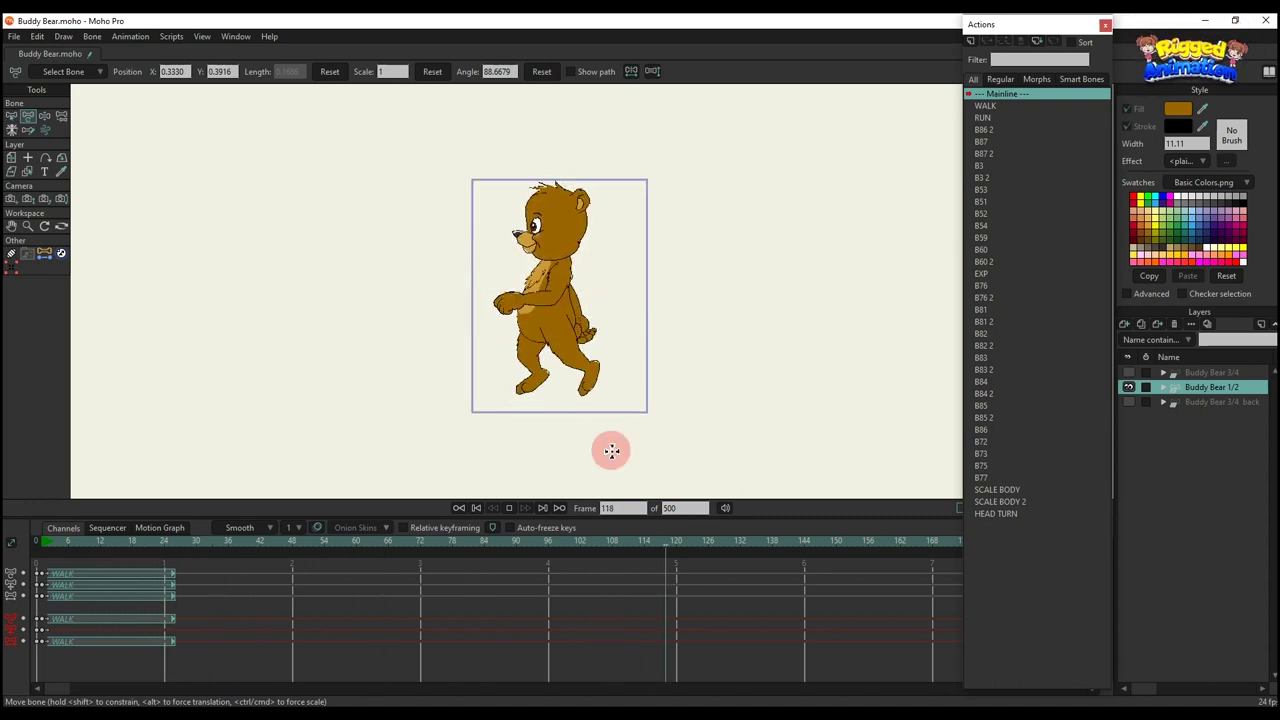
Step: Stop playback, insert the RUN action into the mainline at frame 122 and play it
key(space)
click(985, 120)
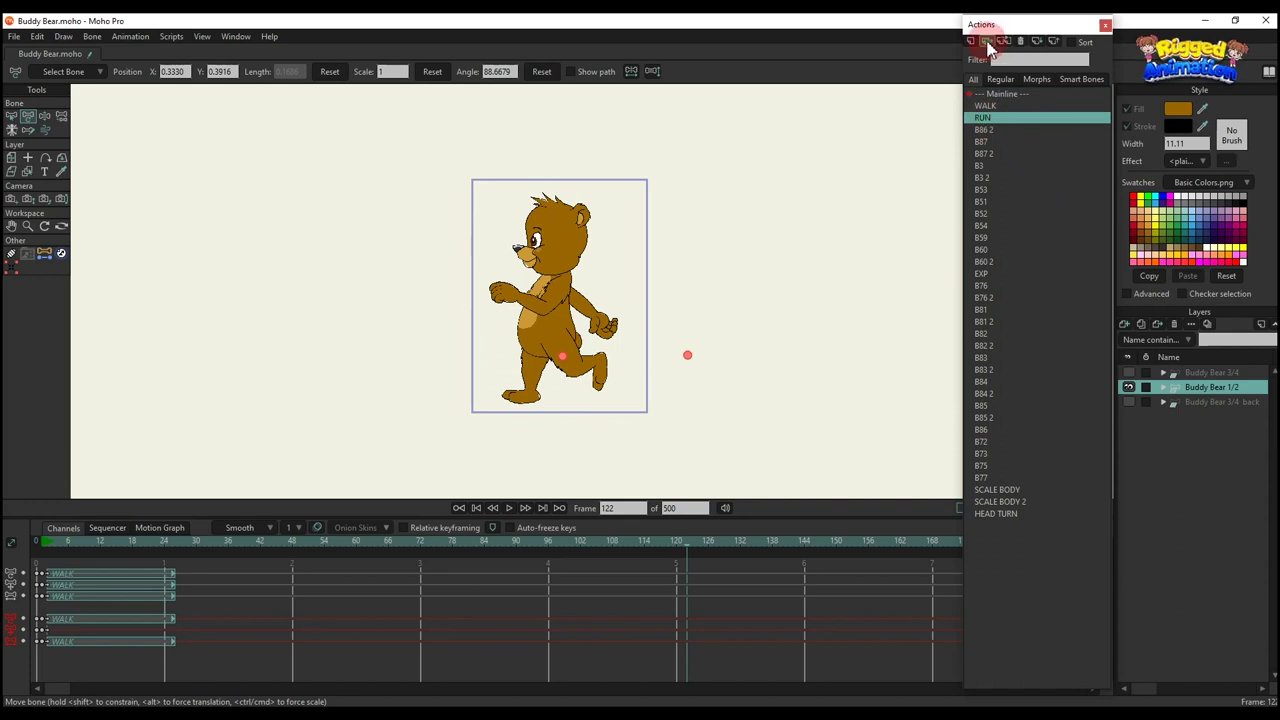
key(space)
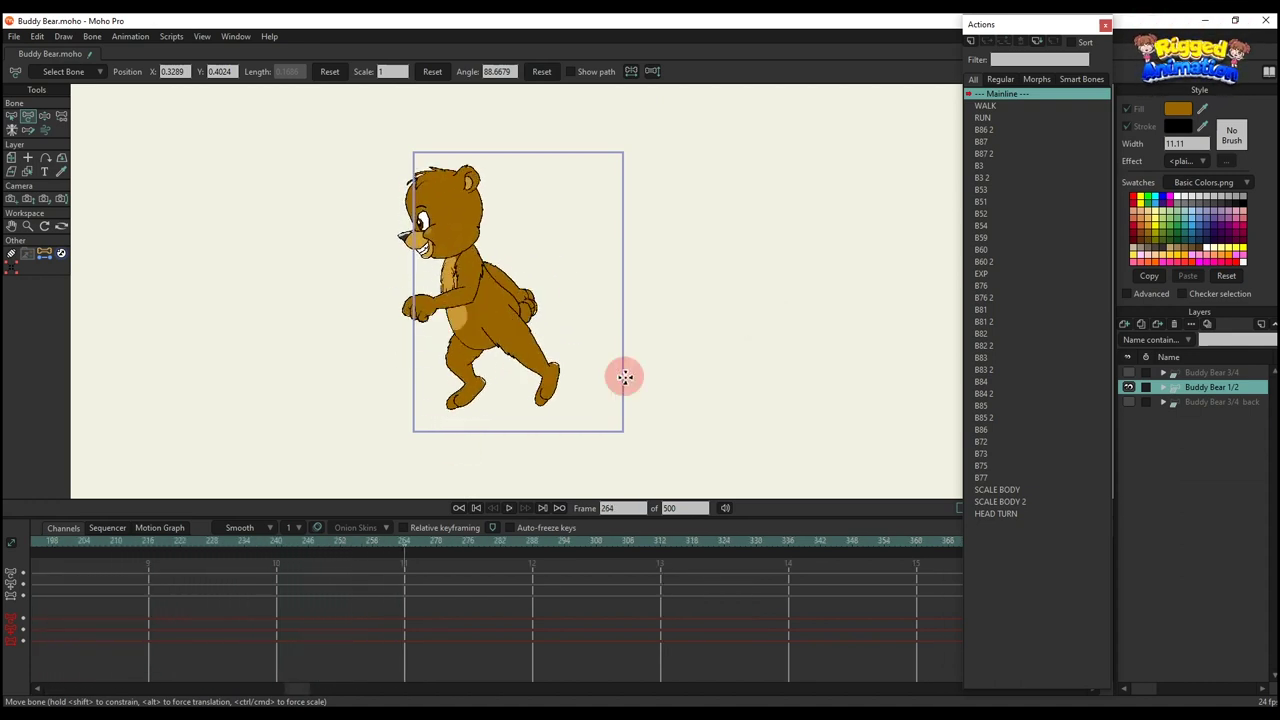
Step: Delete the WALK and RUN keyframes of the Buddy Bear 1/2 layer and return to frame 0
drag(294, 688, 14, 624)
drag(829, 643, 237, 529)
key(Delete)
click(38, 541)
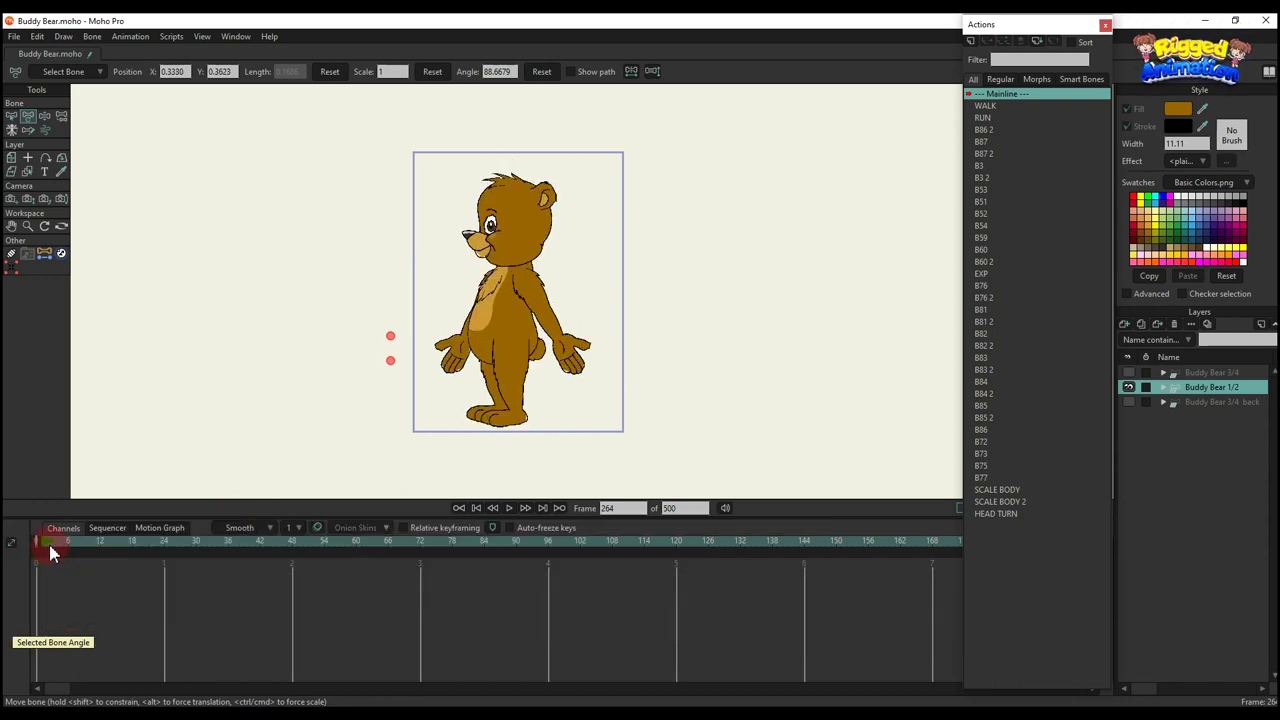
Step: Hide the Buddy Bear 1/2 layer, show and select Buddy Bear 3/4 back, and go to frame 7
click(1128, 387)
click(1128, 401)
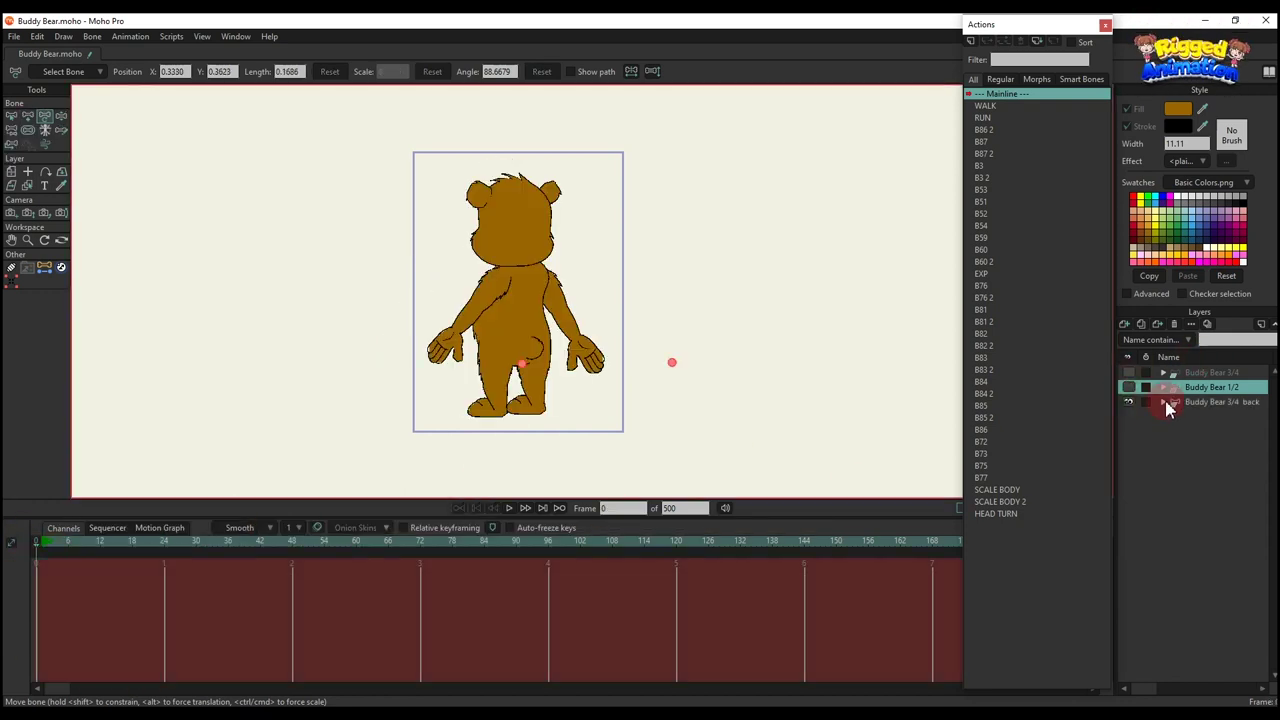
click(1166, 402)
click(73, 543)
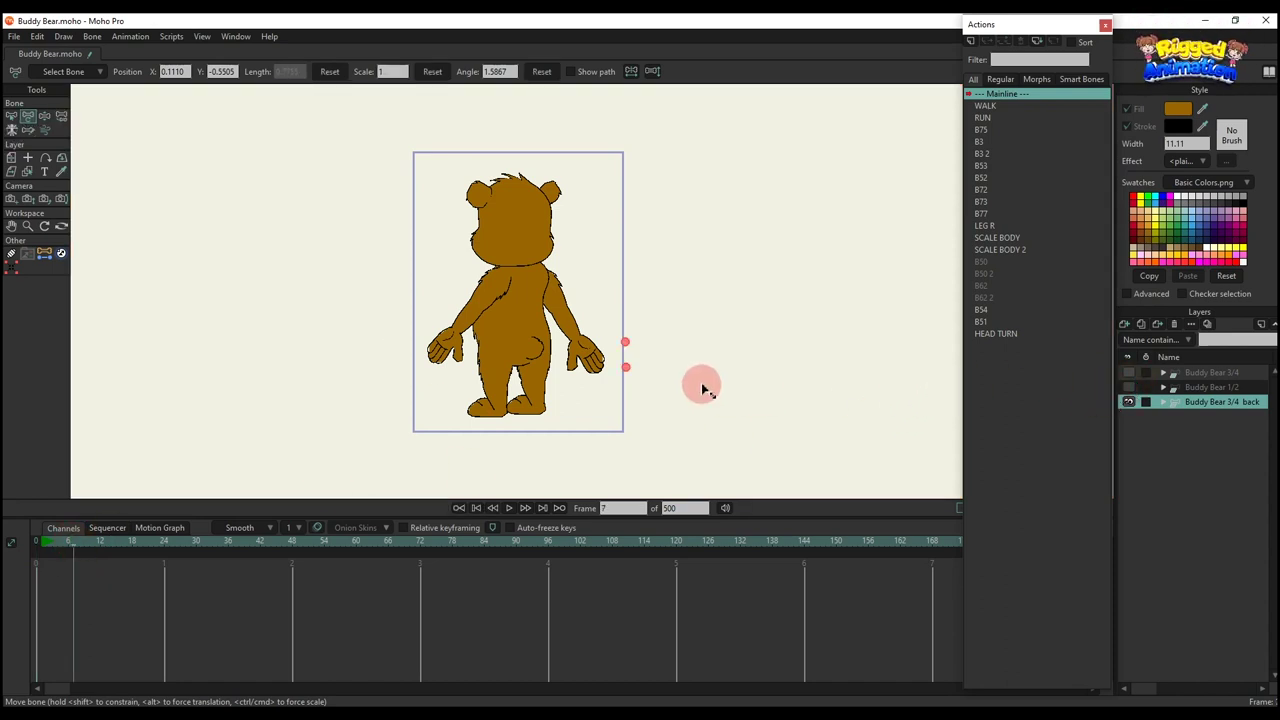
Step: Rotate the HEAD TURN control of the back-view bear and delete the resulting keyframes
scroll(475, 326, down, 2)
scroll(466, 238, up, 2)
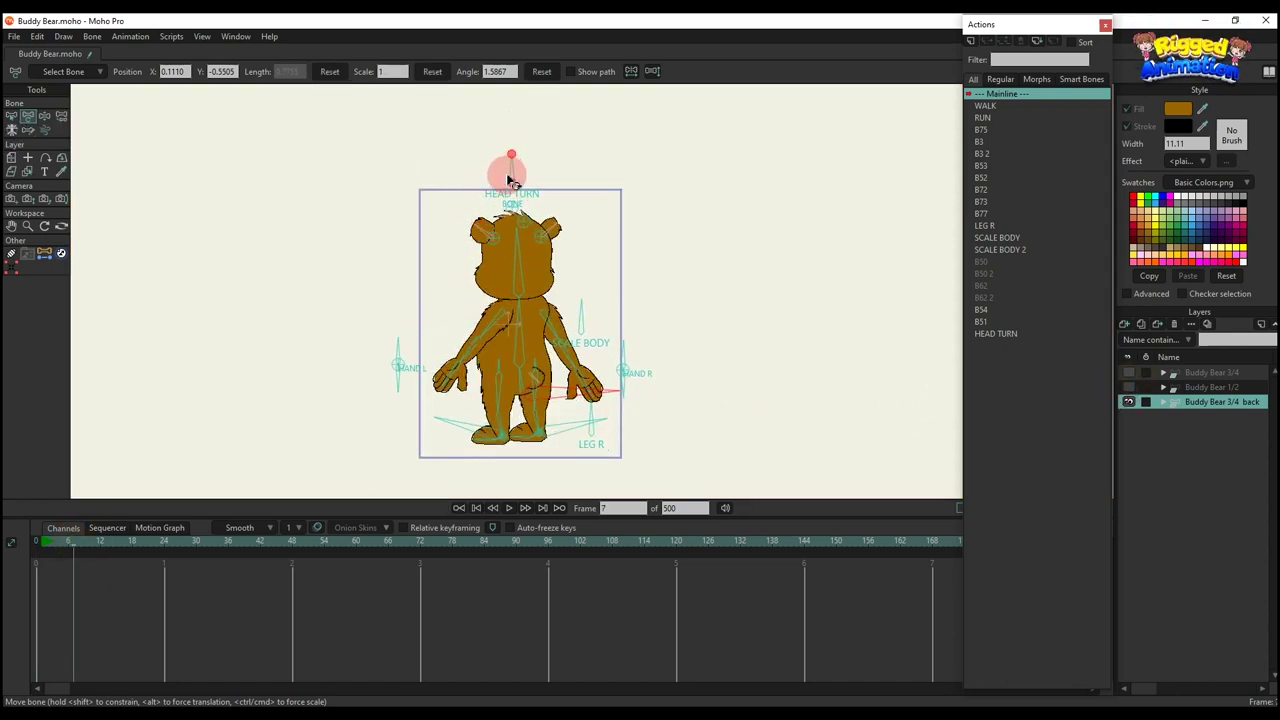
drag(510, 180, 302, 205)
click(155, 378)
drag(138, 610, 20, 556)
key(Delete)
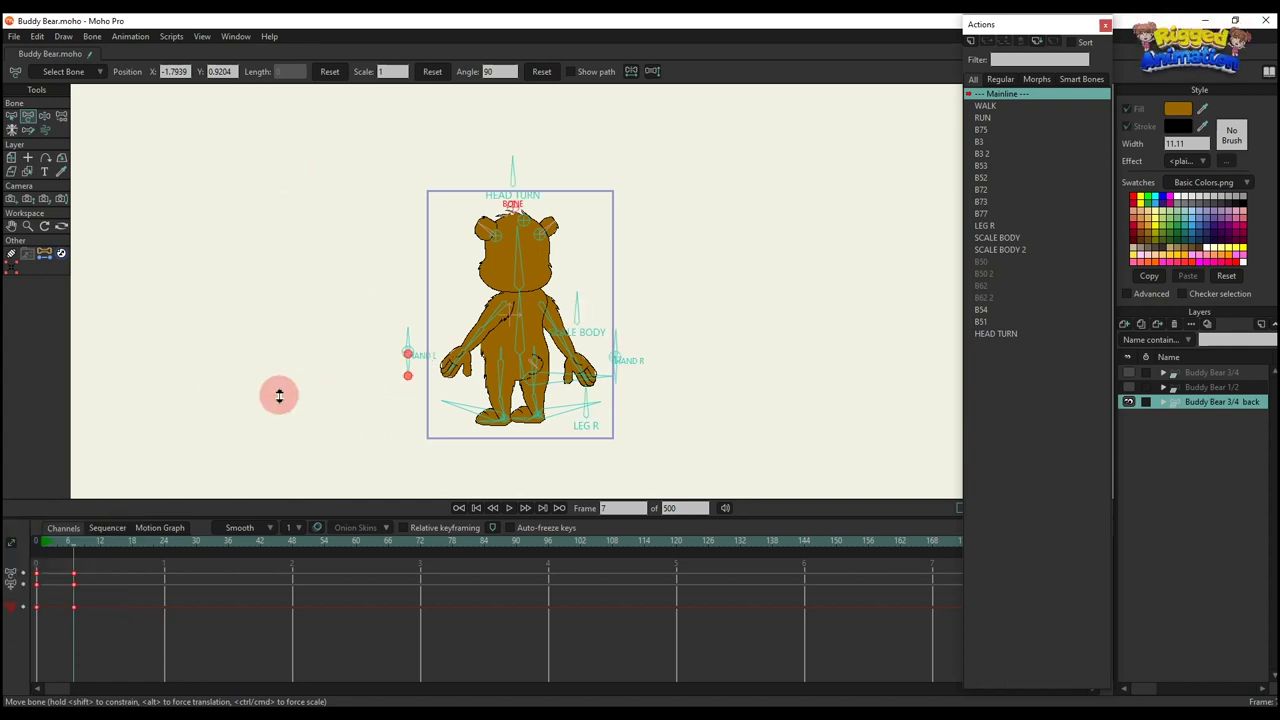
Step: Test the arm and hand bones on the HAND L and HAND R sides of the back-view bear
scroll(482, 322, up, 4)
drag(489, 341, 240, 373)
drag(399, 254, 538, 295)
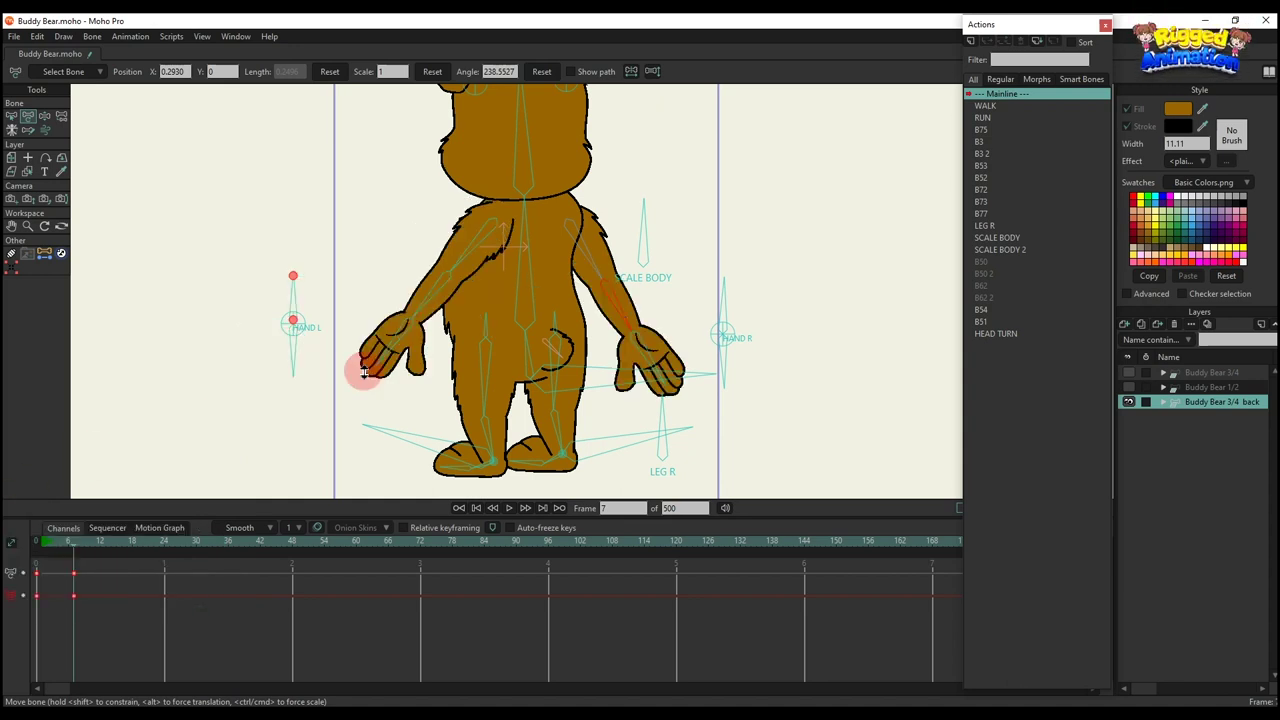
drag(600, 274, 600, 335)
click(742, 375)
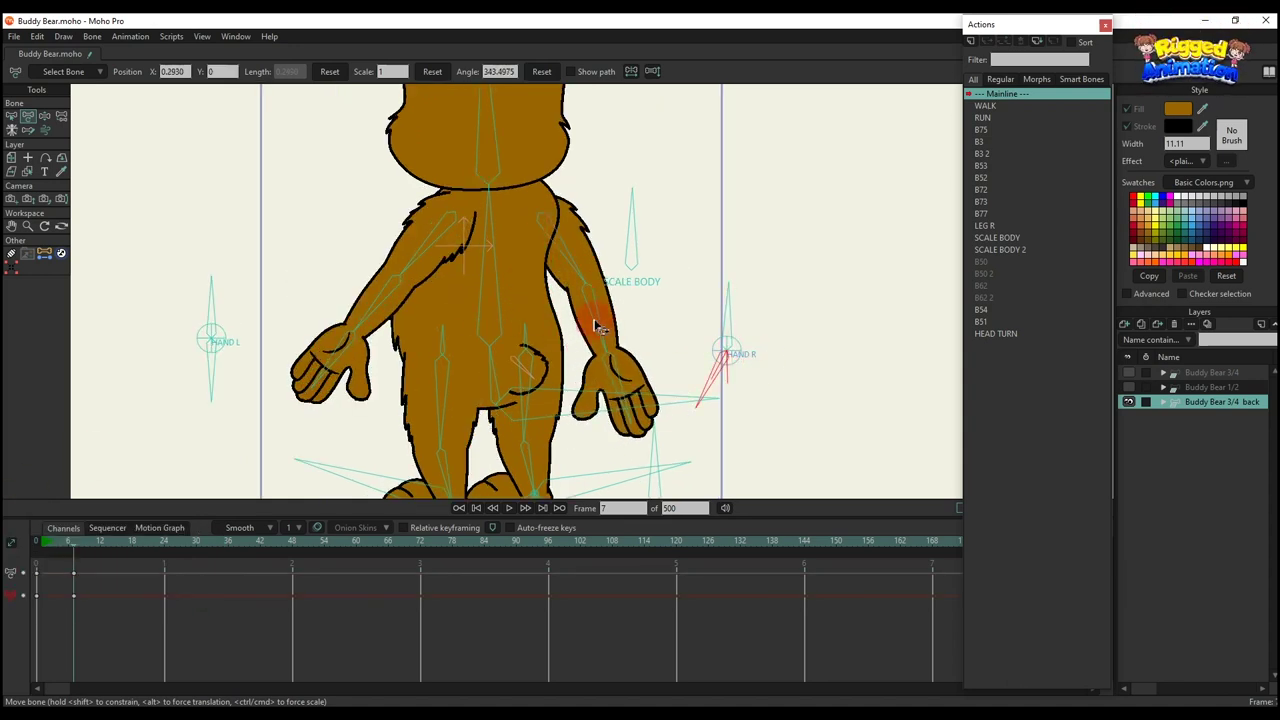
Step: Bend the forearms on both sides of the back-view bear and delete the resulting keyframes
drag(616, 328, 540, 312)
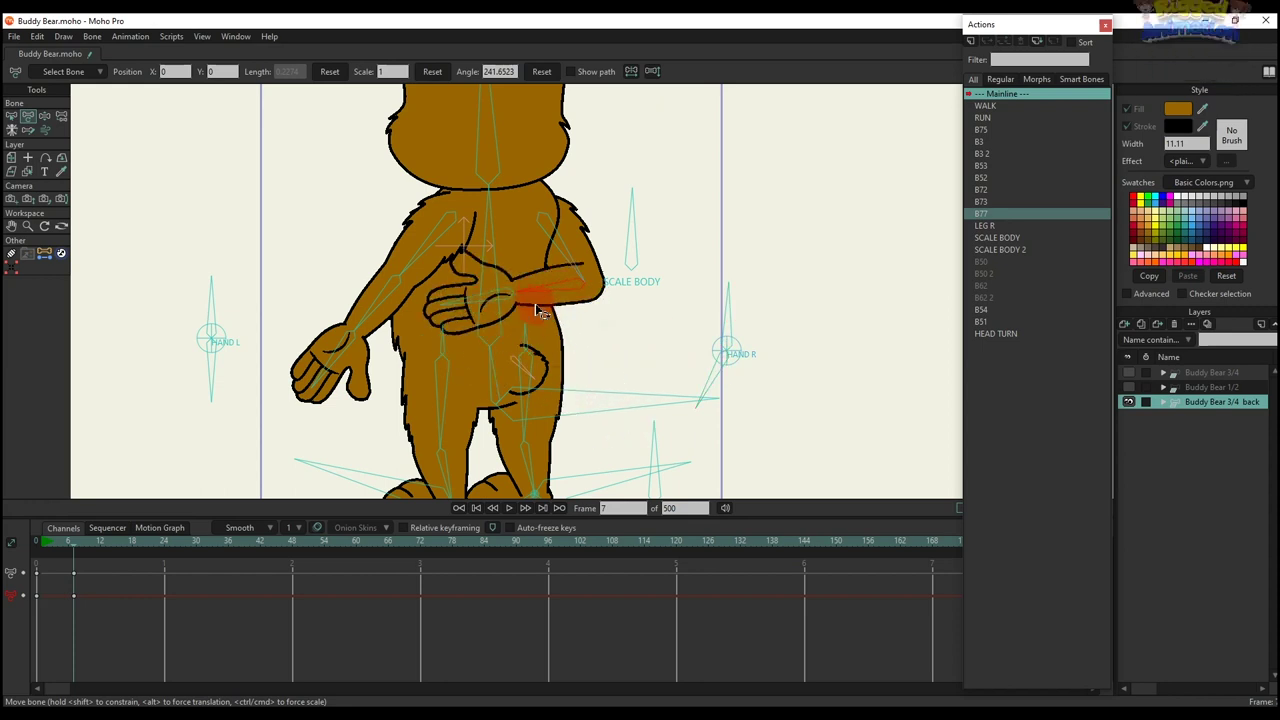
drag(366, 317, 520, 287)
scroll(520, 287, down, 1)
drag(171, 605, 24, 526)
key(Delete)
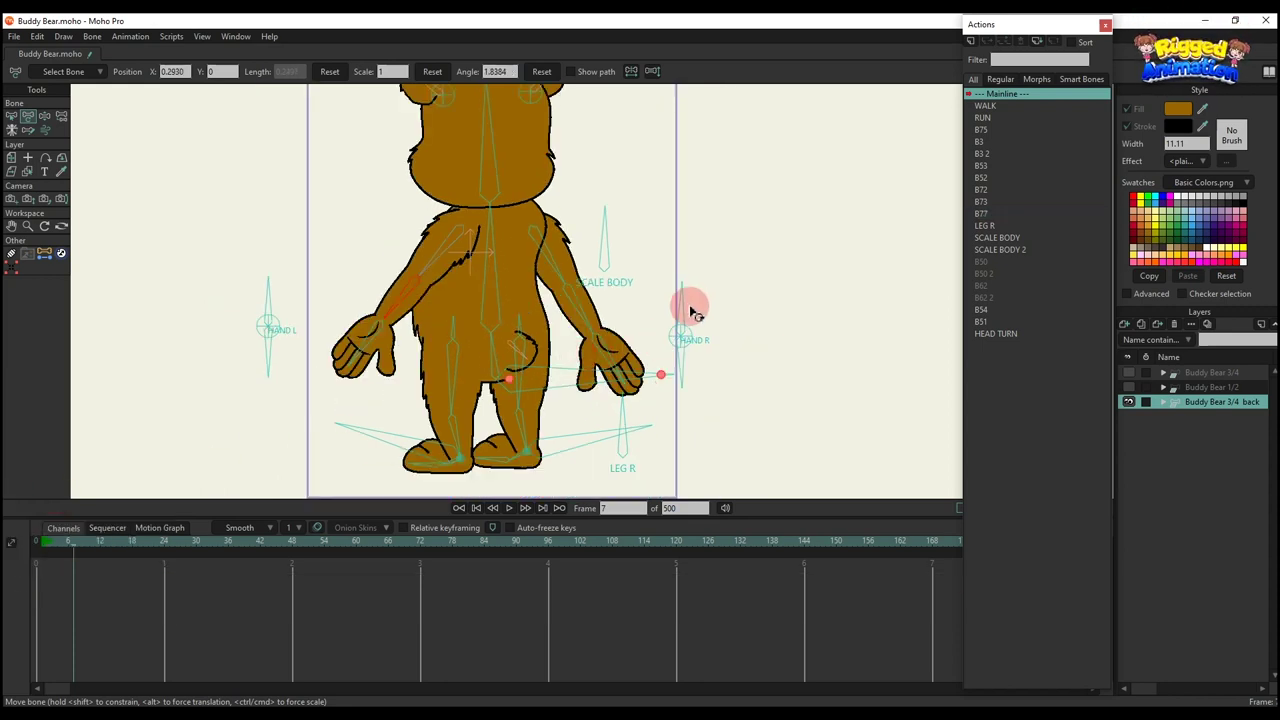
Step: Rotate the hand control on the HAND R side and the SCALE BODY control, and delete the resulting keyframes
drag(693, 312, 737, 343)
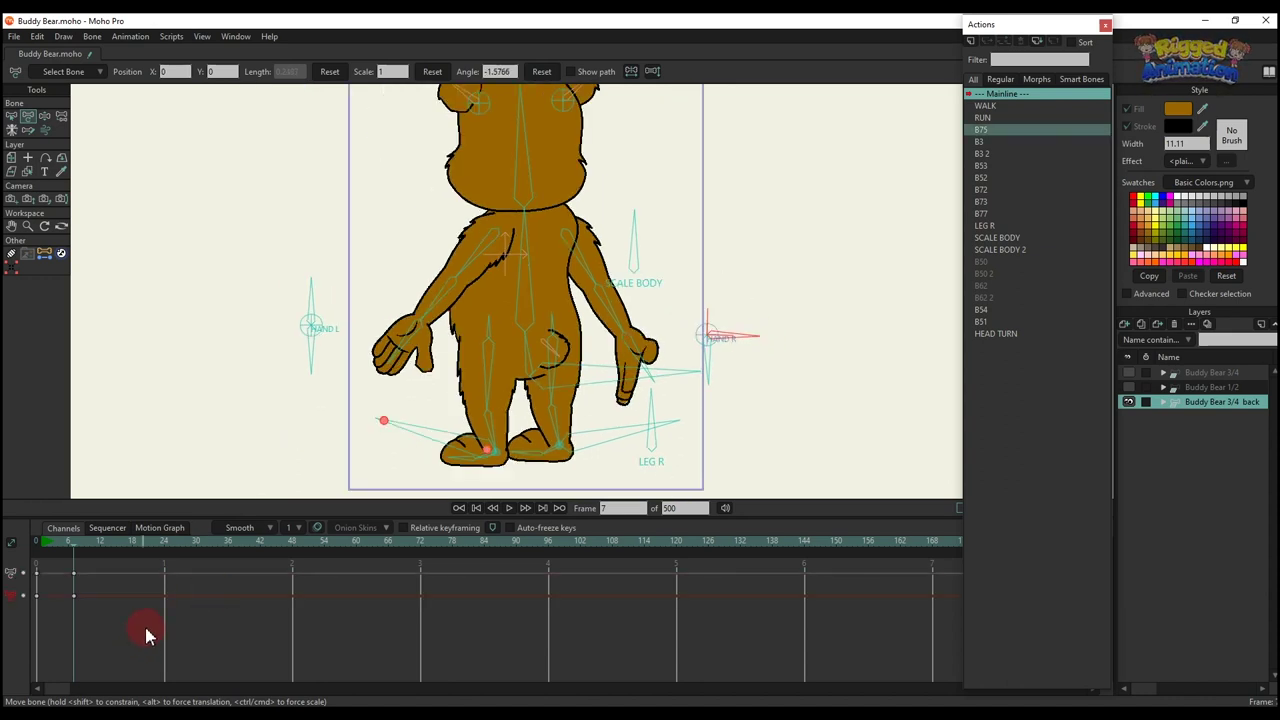
click(634, 287)
scroll(636, 290, down, 3)
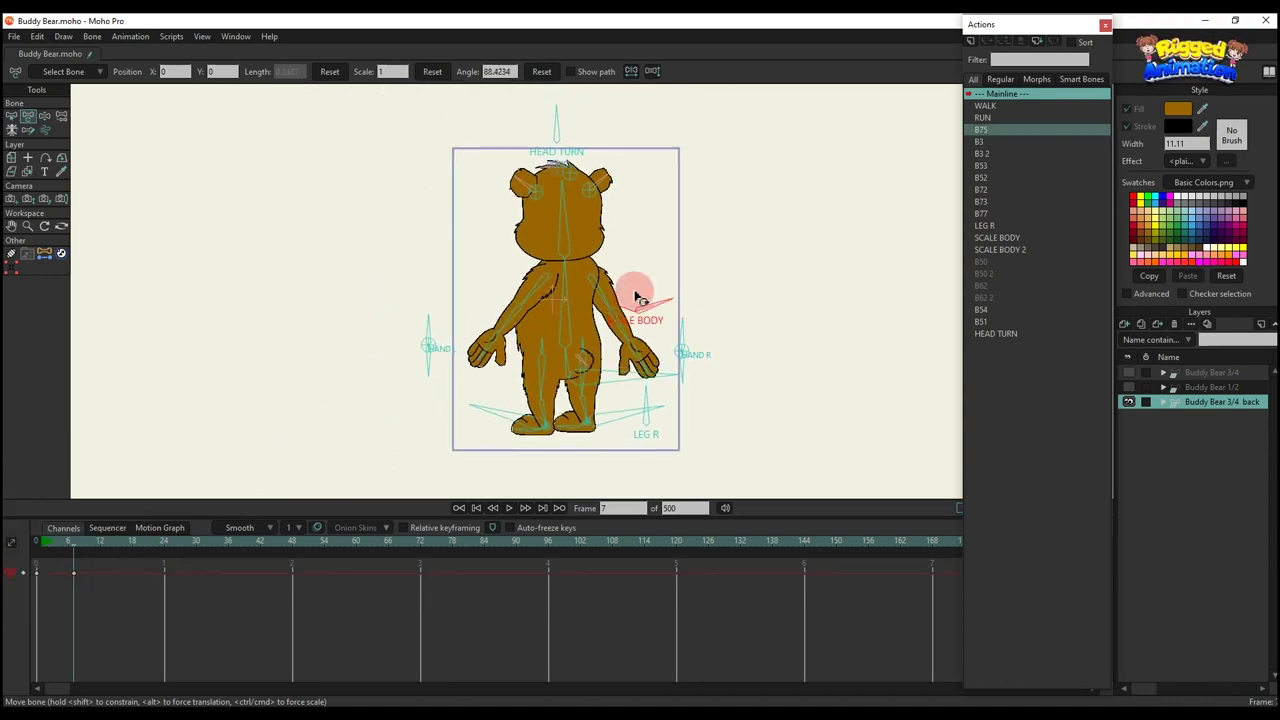
drag(634, 290, 648, 262)
drag(104, 600, 24, 545)
key(Delete)
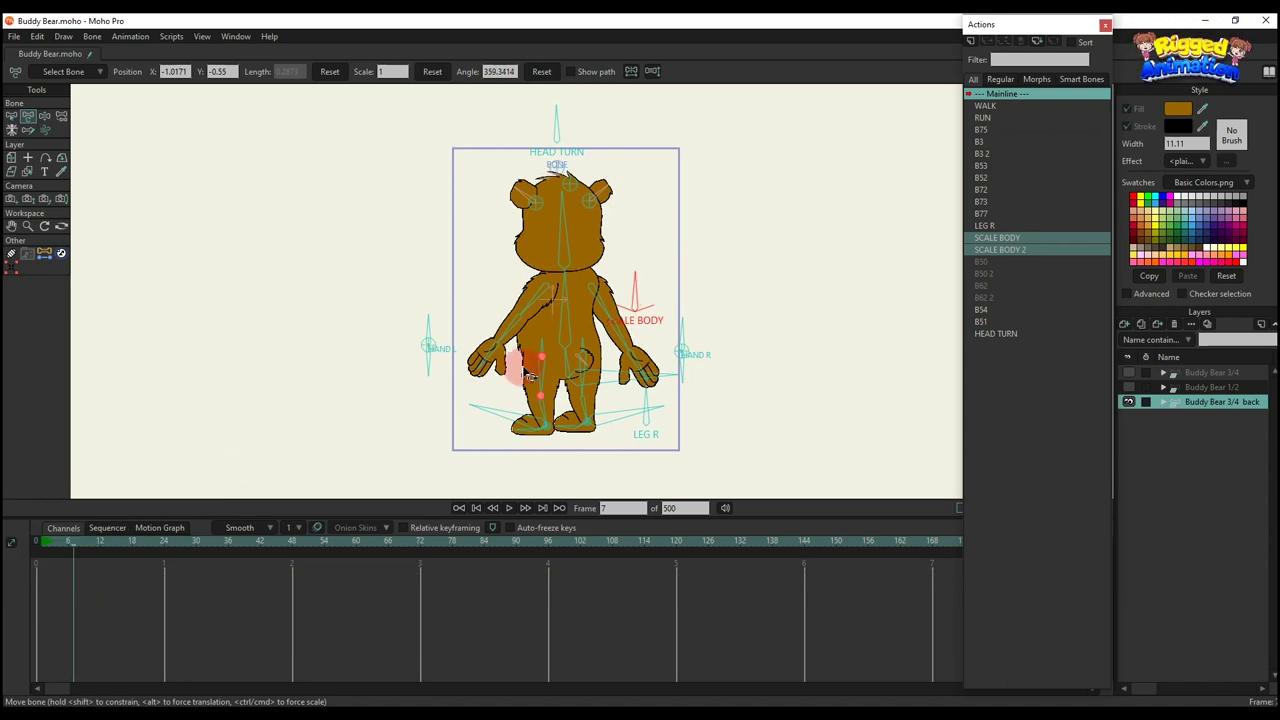
Step: Try moving the body and leg bones of the back-view bear, and undo the changes
scroll(523, 368, up, 1)
mouse_move(562, 306)
mouse_down()
mouse_move(538, 311)
mouse_move(562, 308)
mouse_up()
scroll(563, 350, up, 2)
mouse_move(568, 359)
mouse_down()
mouse_move(520, 360)
mouse_move(581, 358)
mouse_up()
mouse_move(596, 391)
mouse_down()
mouse_move(580, 350)
mouse_move(588, 385)
mouse_up()
key(ctrl+z)
key(ctrl+z)
key(ctrl+z)
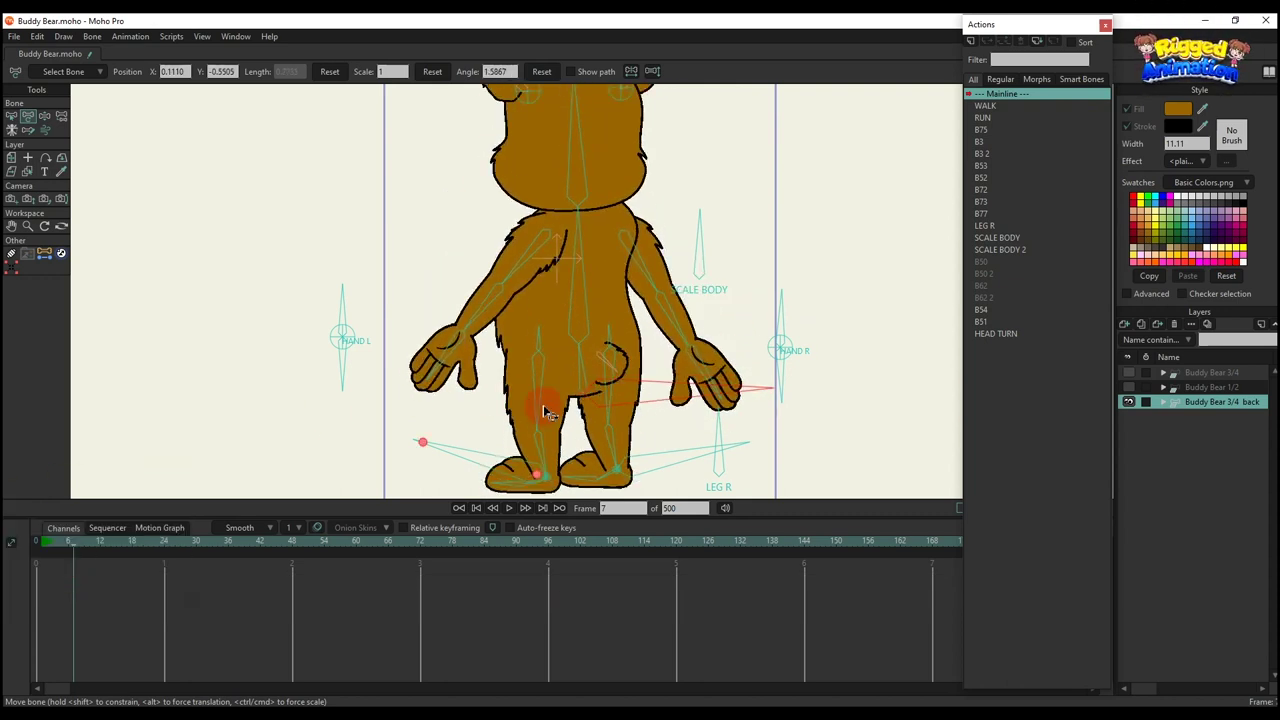
Step: Rotate the LEG R control, shift the hips so the knees bend, and delete the resulting keyframes
scroll(556, 408, down, 3)
scroll(630, 358, up, 3)
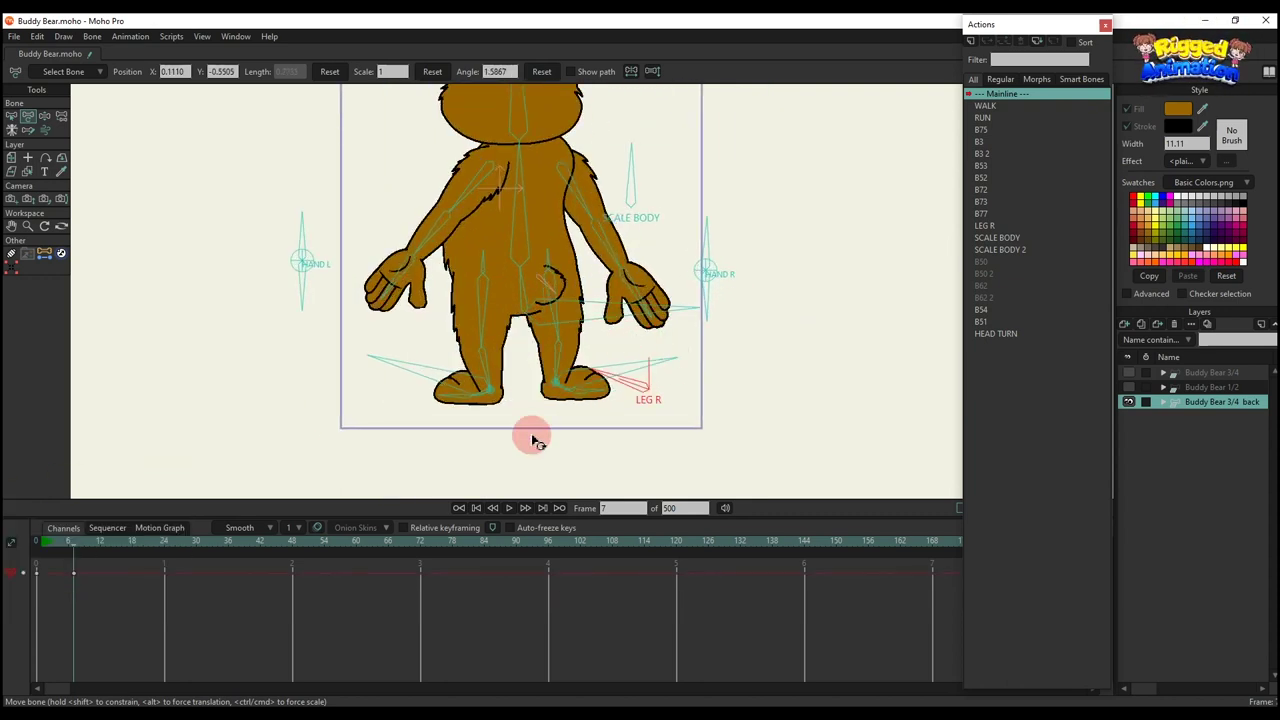
drag(521, 403, 552, 318)
drag(171, 606, 10, 498)
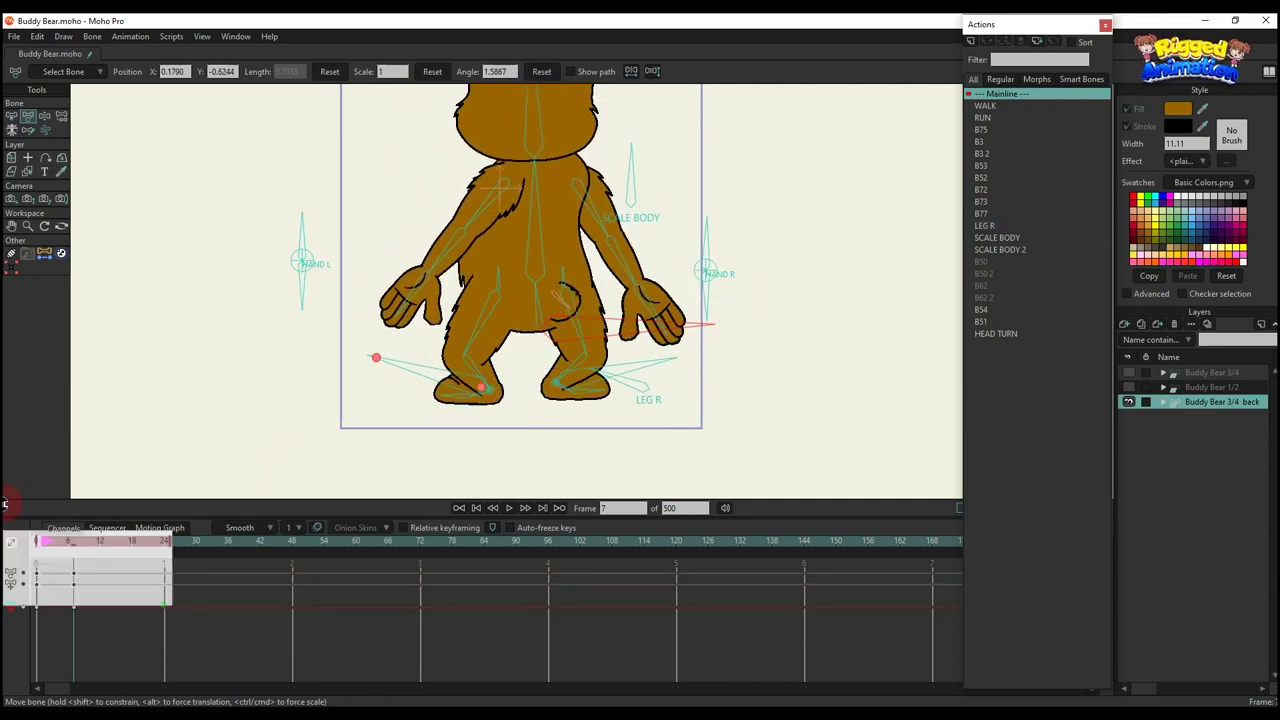
key(Delete)
Step: Insert the WALK action of Buddy Bear 3/4 back into the mainline at frame 7, with bones hidden, and play it
scroll(518, 302, down, 2)
scroll(672, 338, down, 1)
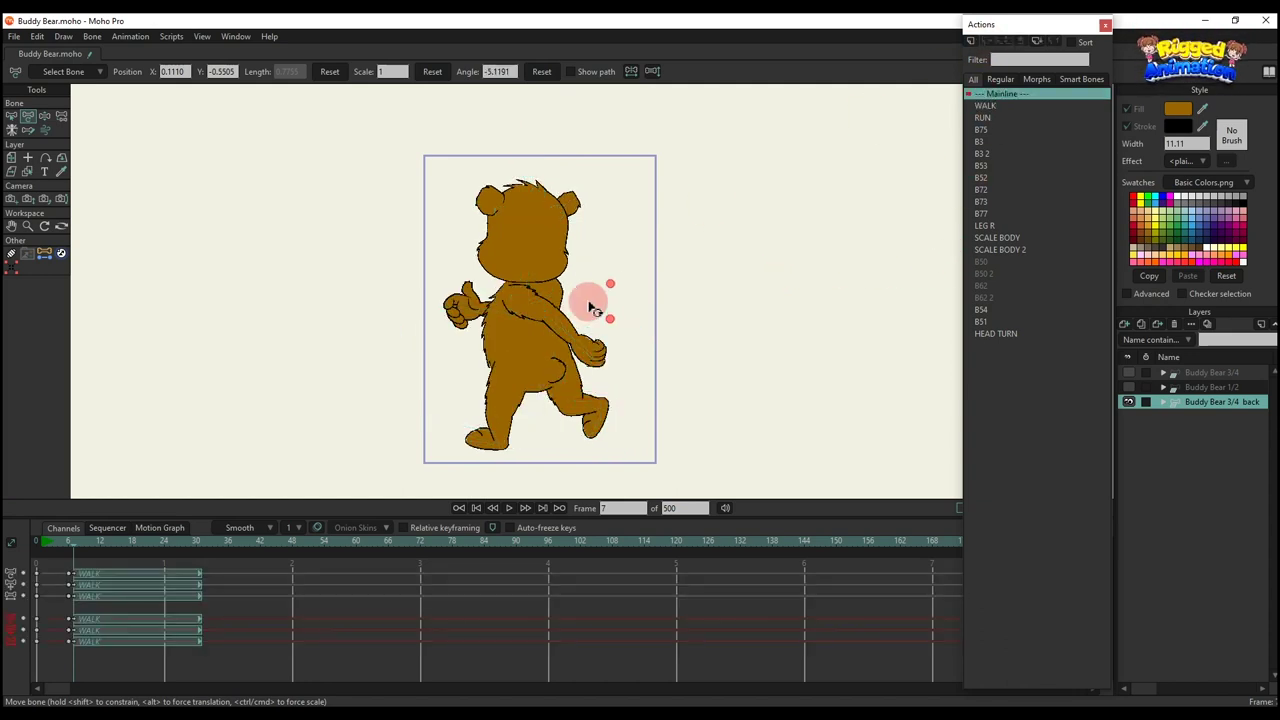
key(space)
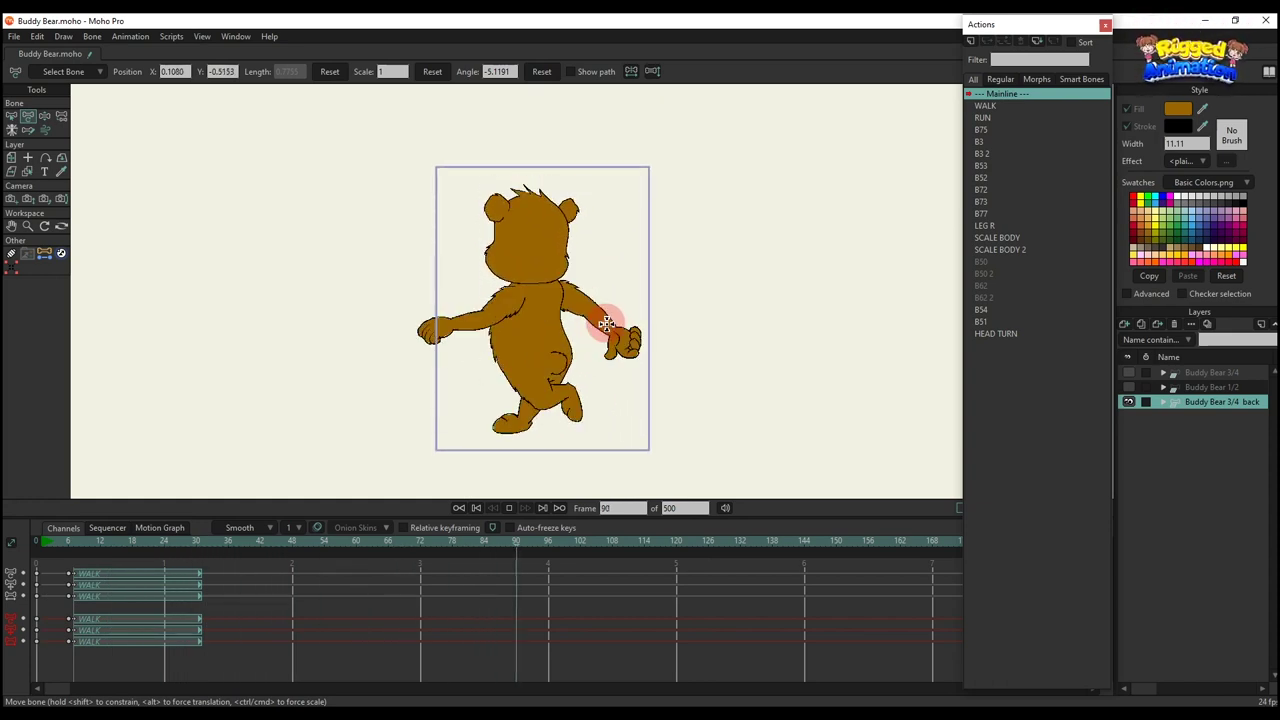
Step: Stop the walk, insert the RUN action into the mainline at frame 112, and play it briefly
key(space)
click(985, 118)
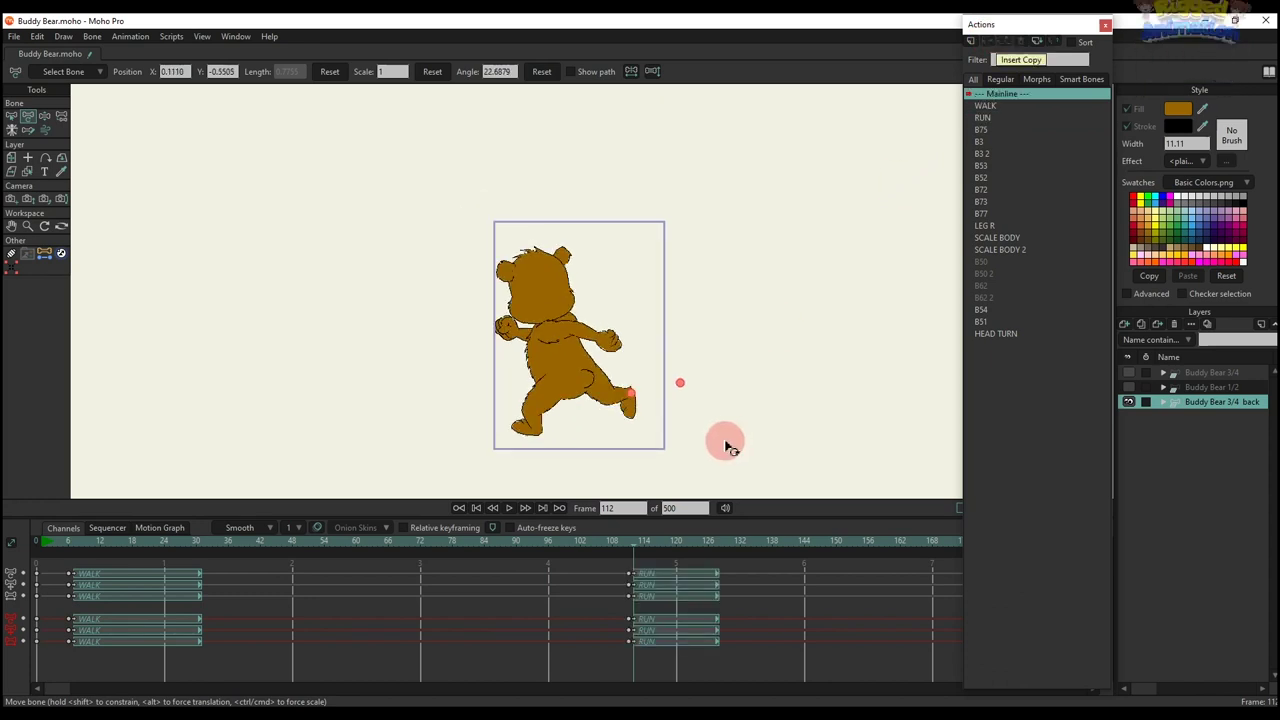
key(space)
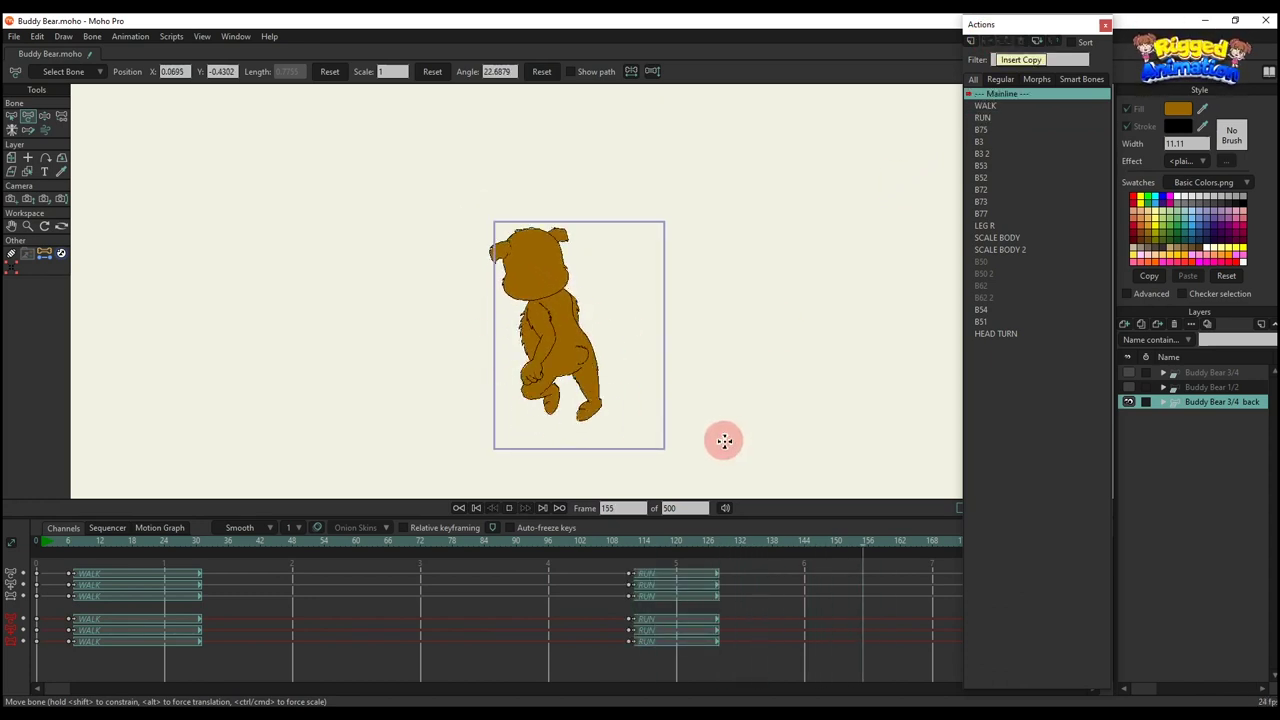
click(724, 441)
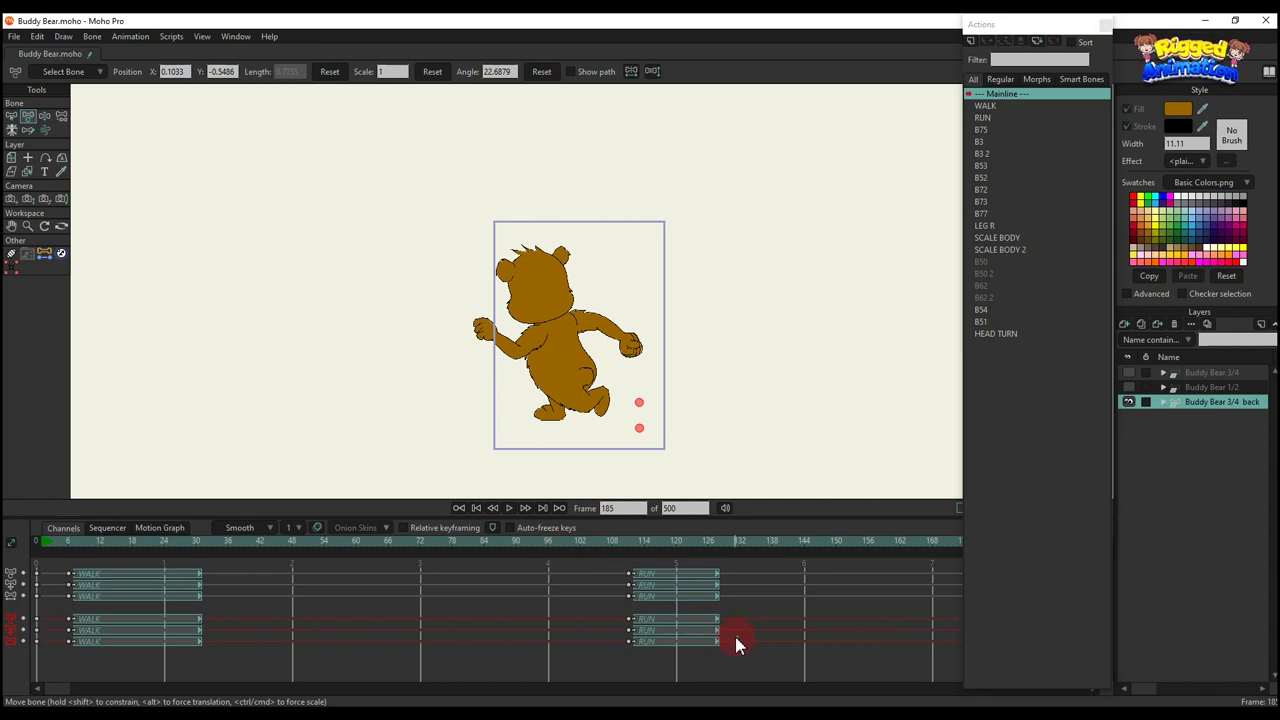
Step: Delete the RUN and WALK action blocks and their keyframes from the back-view bear's timeline
drag(736, 638, 424, 504)
key(Delete)
drag(258, 652, 12, 506)
key(Delete)
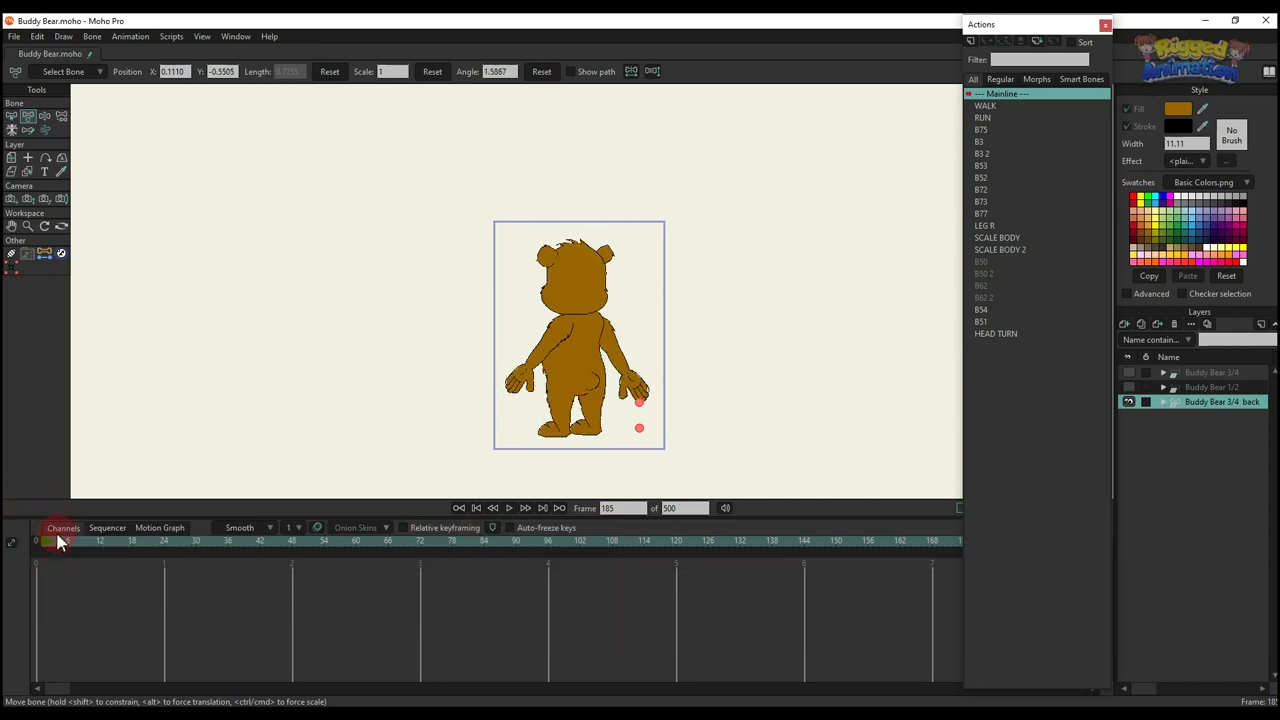
Step: Return to frame 0 and show the Buddy Bear 3/4 and Buddy Bear 1/2 layers along with the back view
click(37, 543)
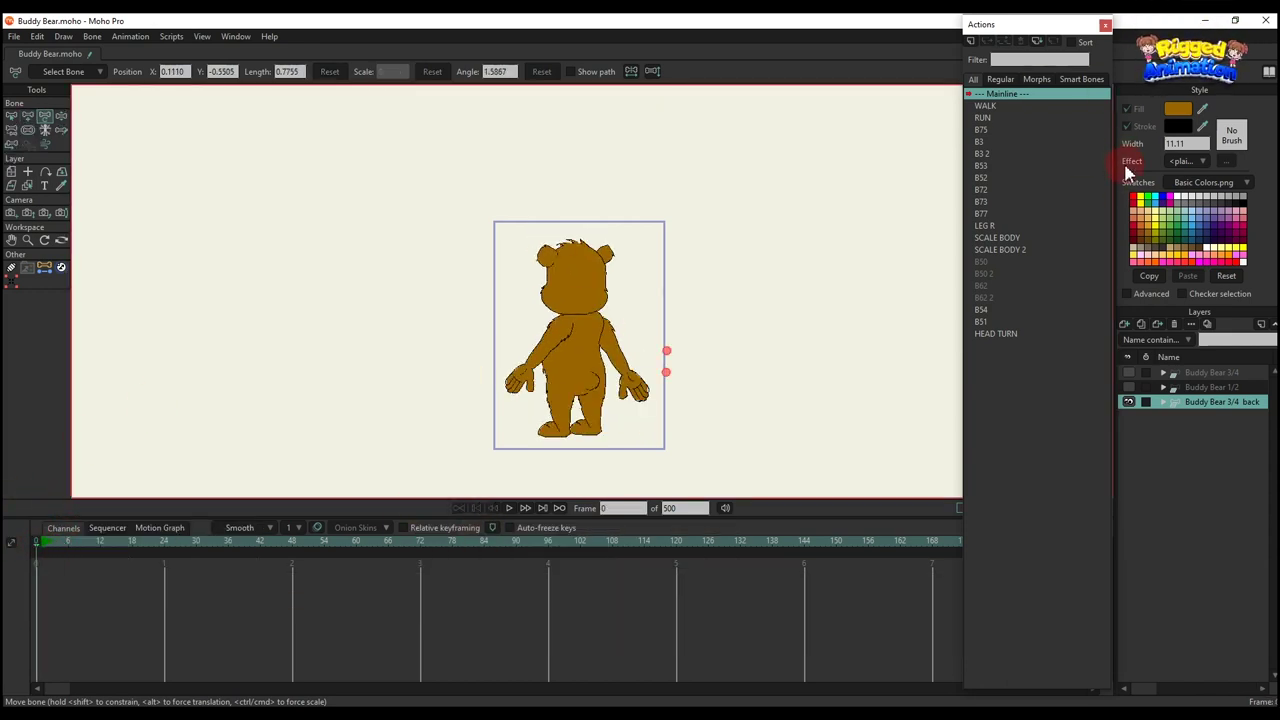
click(1130, 373)
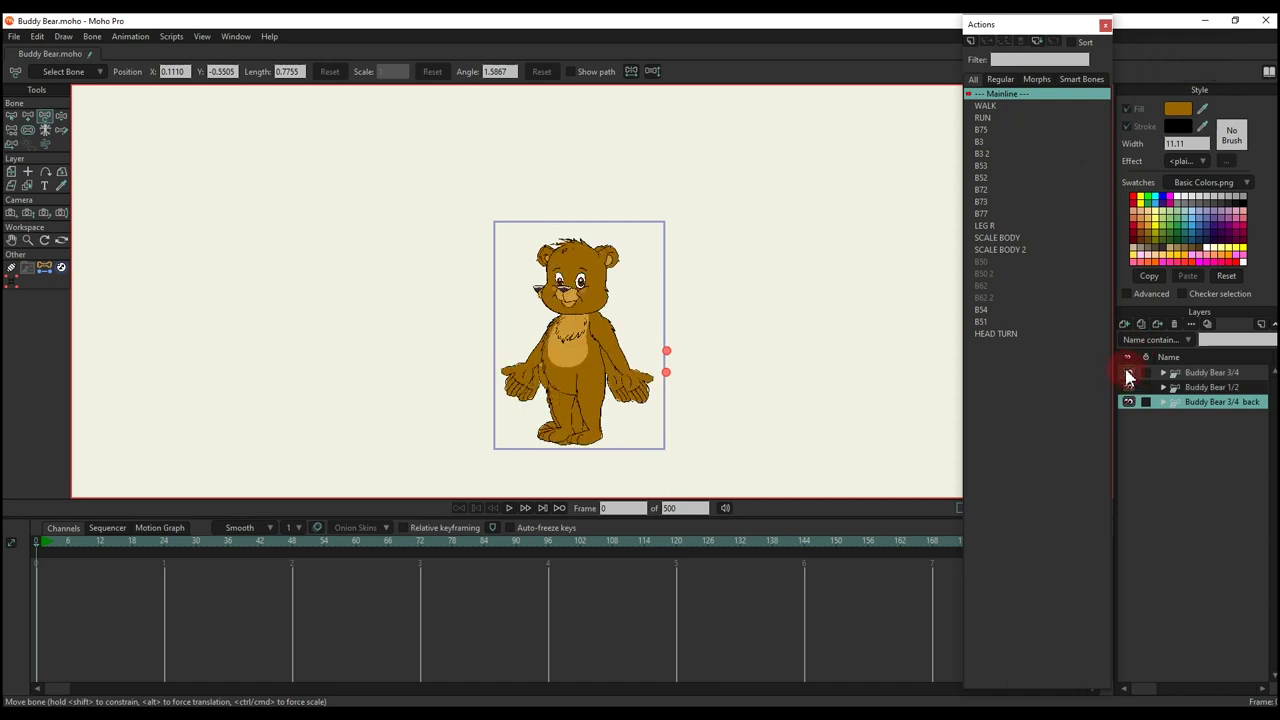